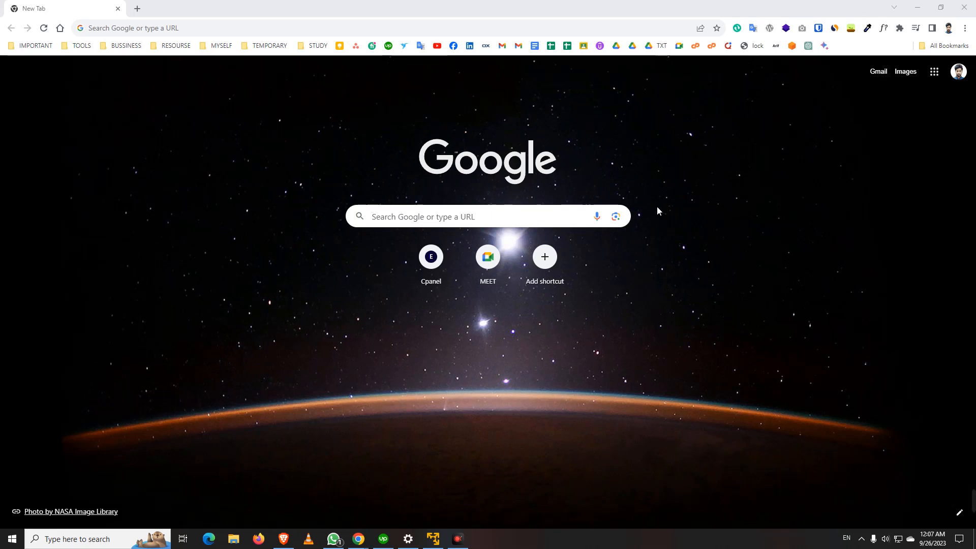
# - Search Google for 'google sheets' from the address bar
pyautogui.click(196, 30)
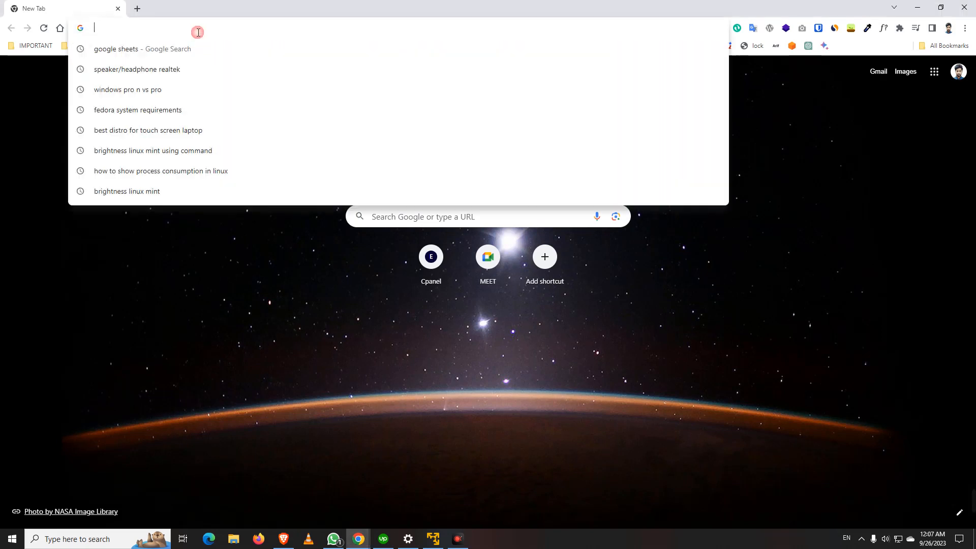
pyautogui.write('googl')
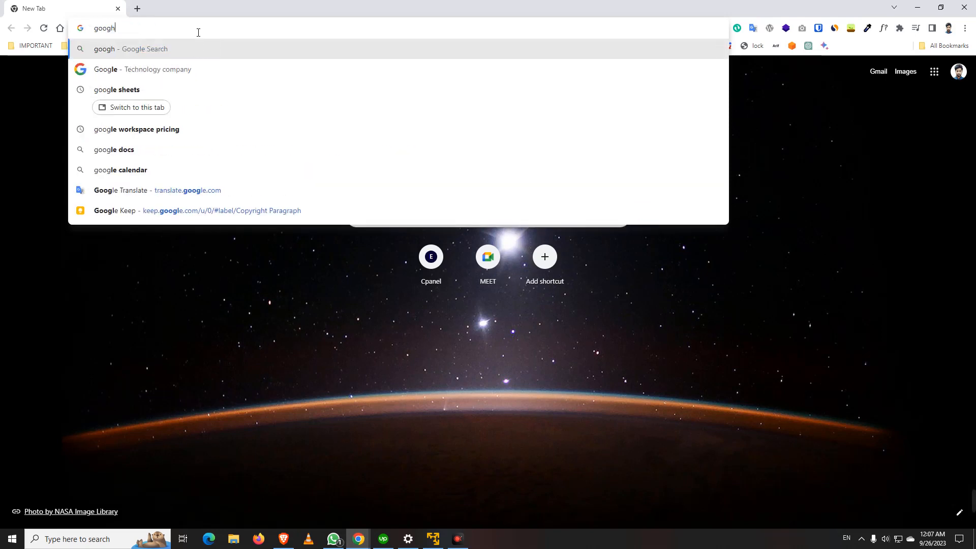
pyautogui.write('e s')
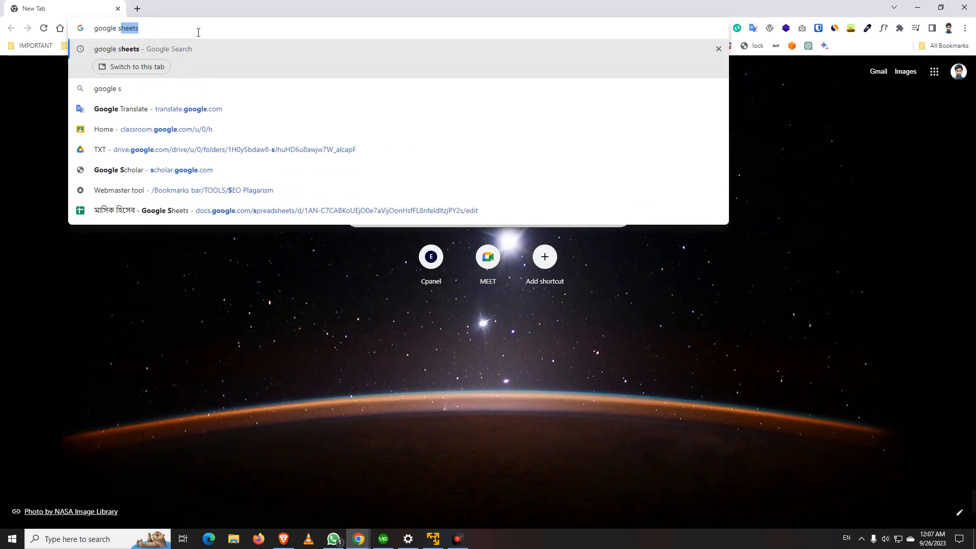
pyautogui.press('Return')
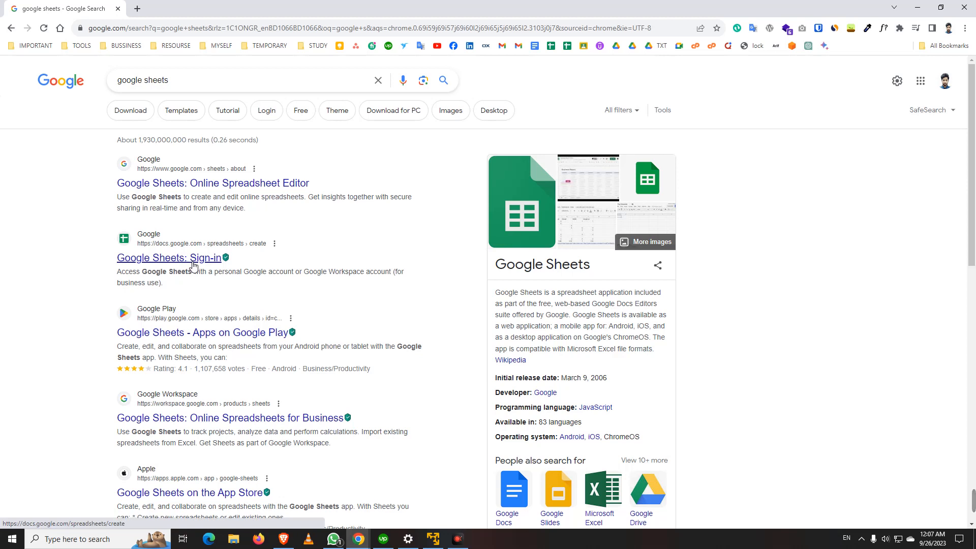
# - Open a second new tab and show the Google apps panel there
pyautogui.click(920, 81)
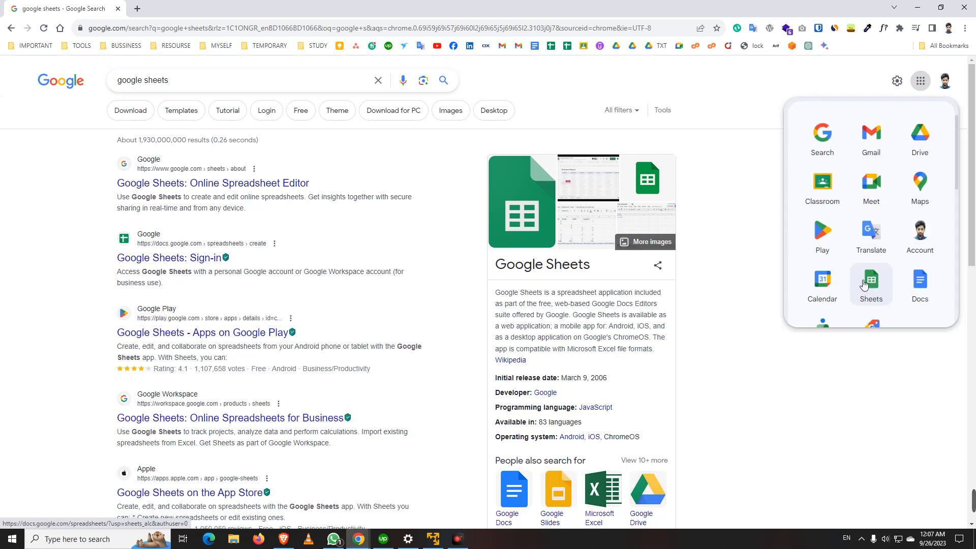
pyautogui.click(137, 9)
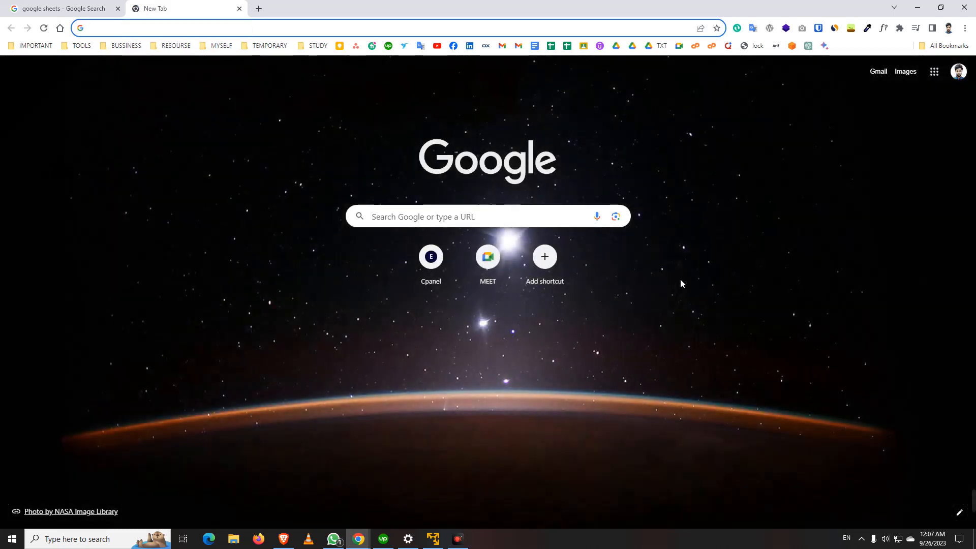
pyautogui.click(933, 76)
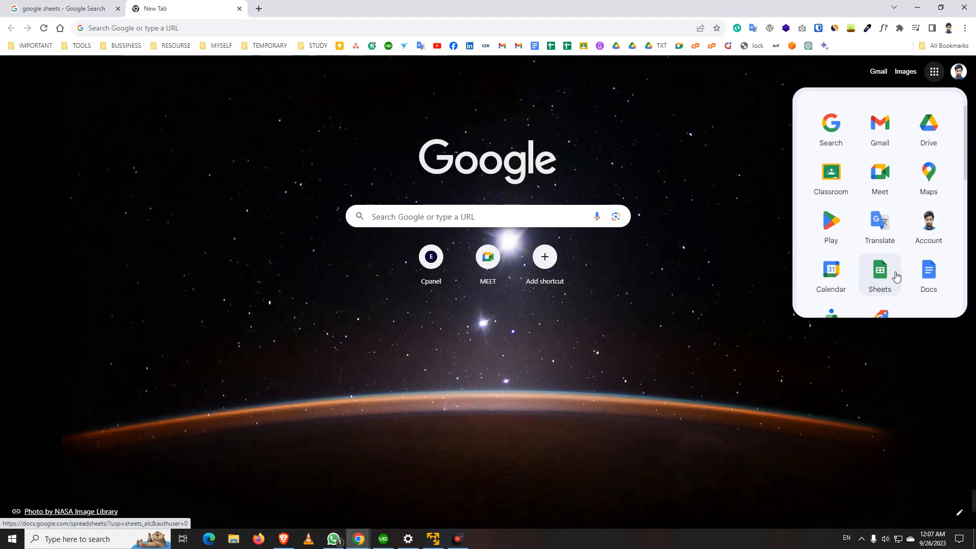
# - Launch Sheets from the apps panel and create a Blank spreadsheet
pyautogui.click(869, 273)
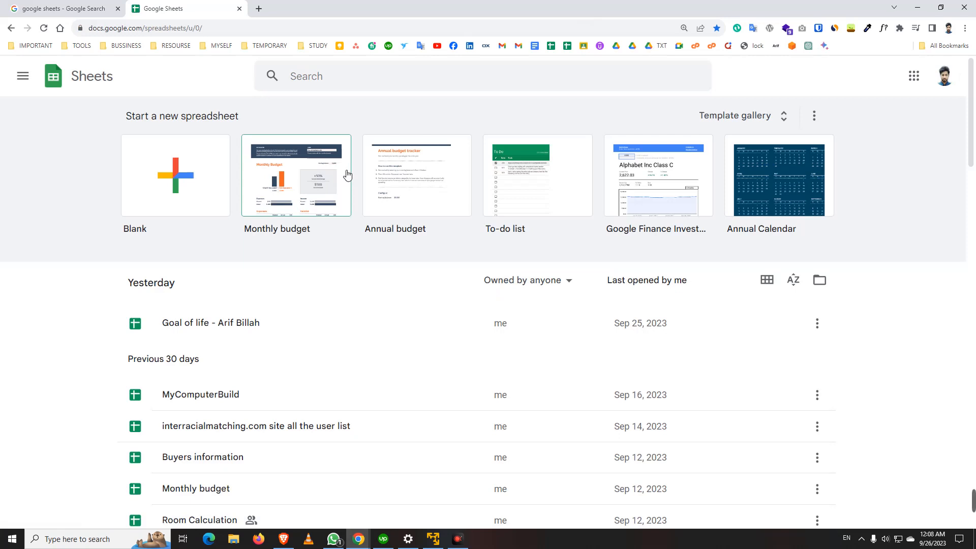
pyautogui.click(167, 180)
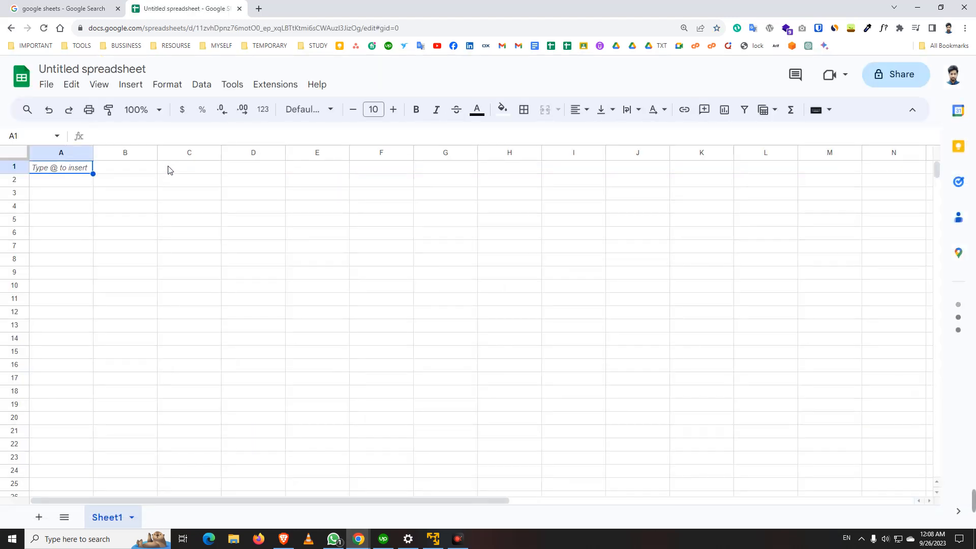
# - Change the title from Untitled spreadsheet to 'Presentation Group'
pyautogui.click(75, 71)
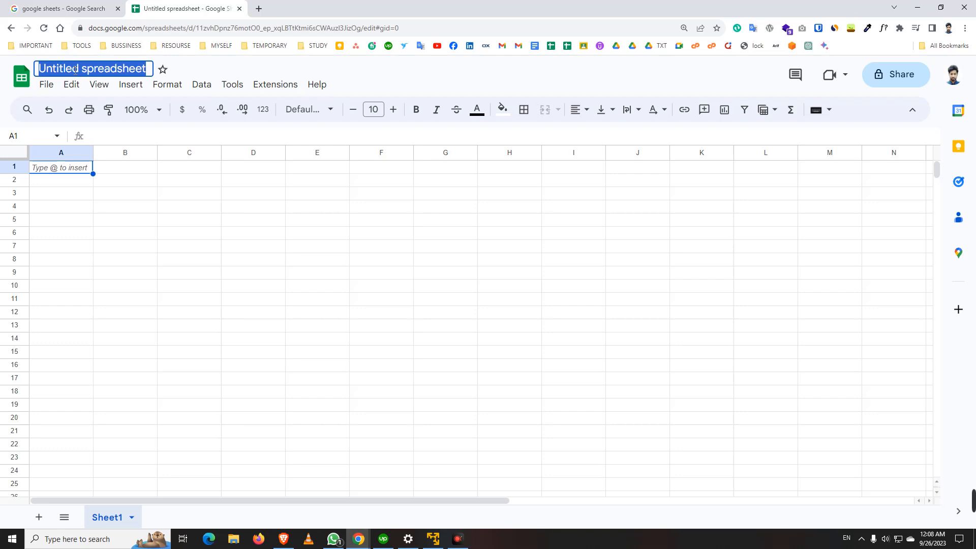
pyautogui.write('A')
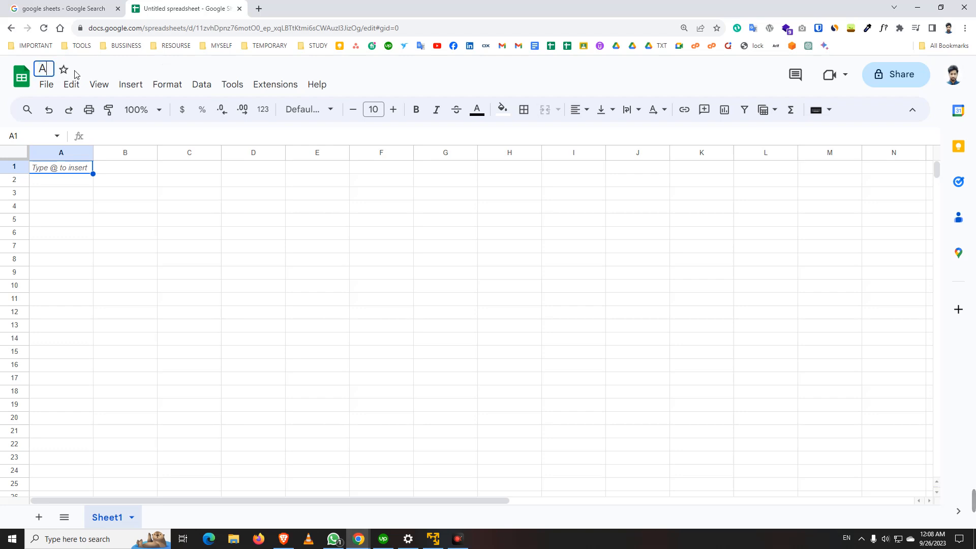
pyautogui.write('ssinmen')
pyautogui.press('BackSpace')
pyautogui.press('BackSpace')
pyautogui.press('BackSpace')
pyautogui.press('BackSpace')
pyautogui.press('BackSpace')
pyautogui.press('BackSpace')
pyautogui.press('BackSpace')
pyautogui.press('BackSpace')
pyautogui.write('Pre')
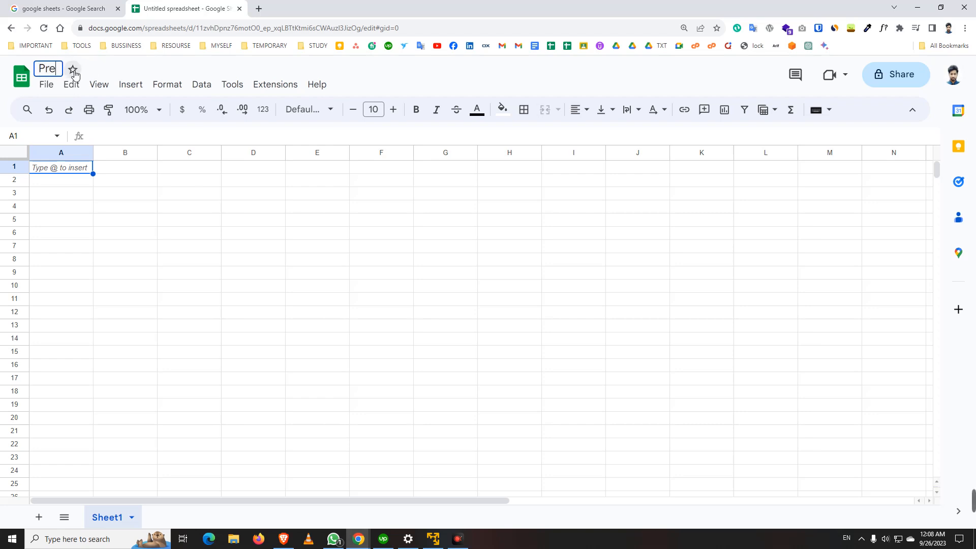
pyautogui.write('sentation Fru')
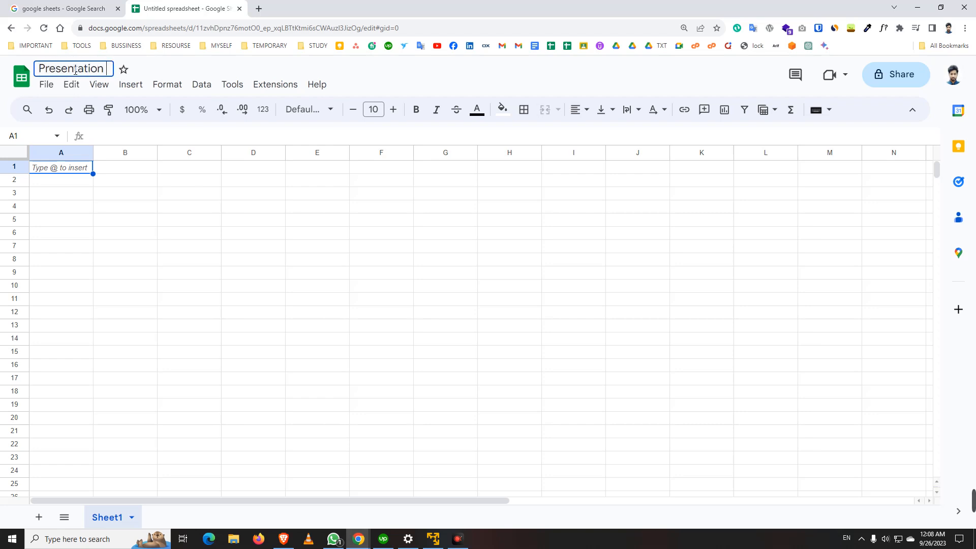
pyautogui.press('BackSpace')
pyautogui.press('BackSpace')
pyautogui.press('BackSpace')
pyautogui.write('Grop')
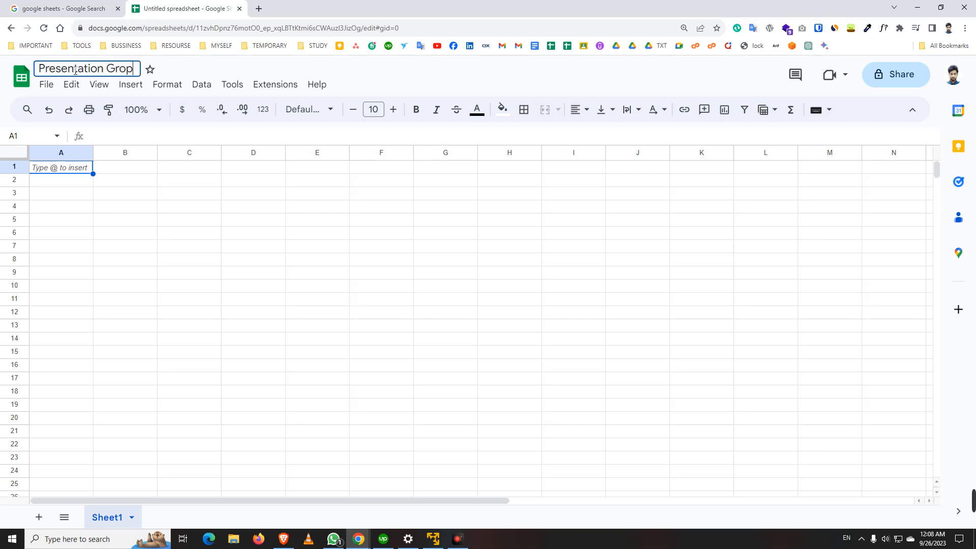
pyautogui.press('BackSpace')
pyautogui.write('up')
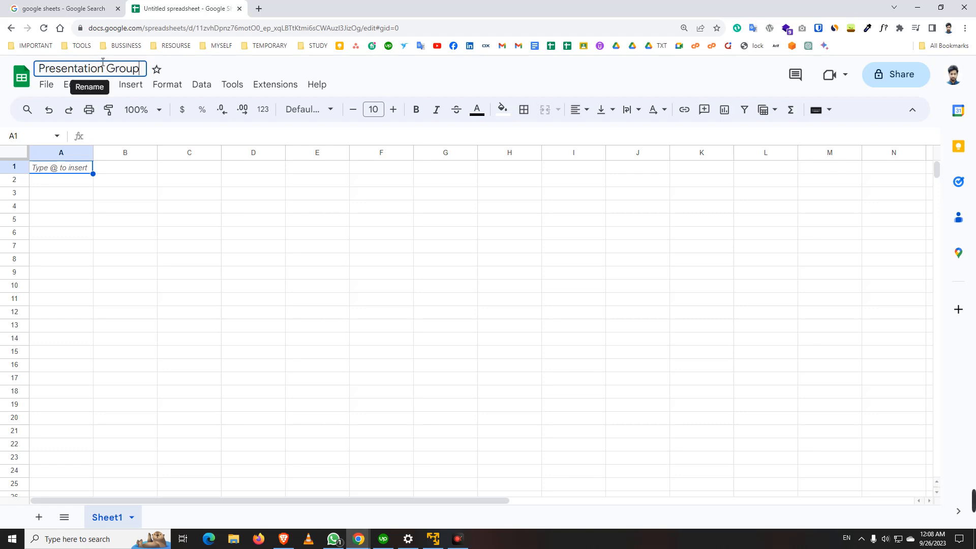
pyautogui.click(173, 70)
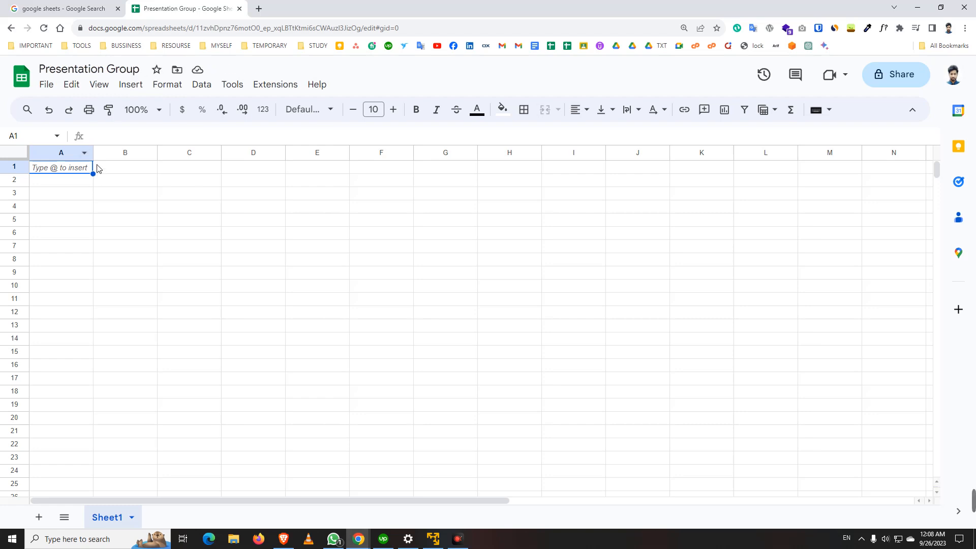
pyautogui.moveTo(94, 152); pyautogui.dragTo(106, 153)
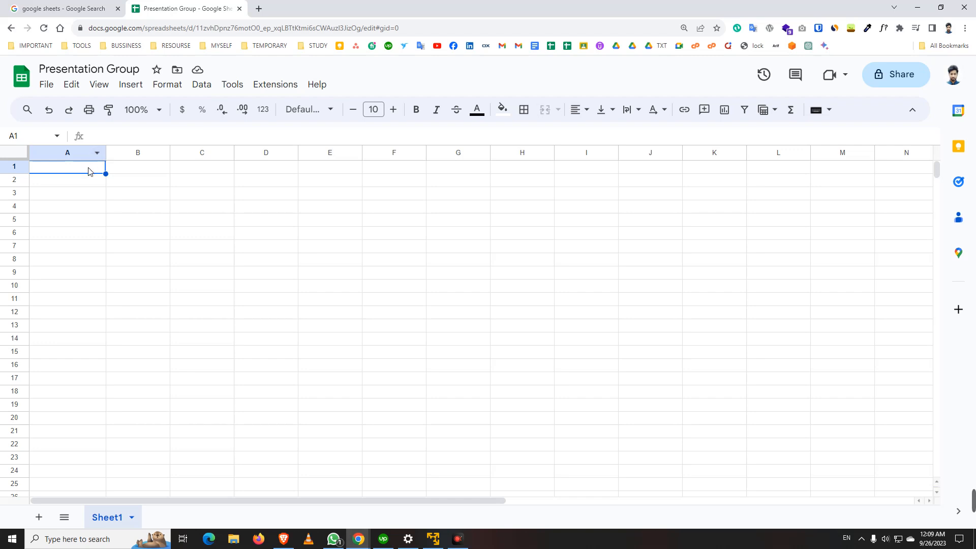
pyautogui.moveTo(103, 152); pyautogui.dragTo(55, 216)
pyautogui.click(60, 174)
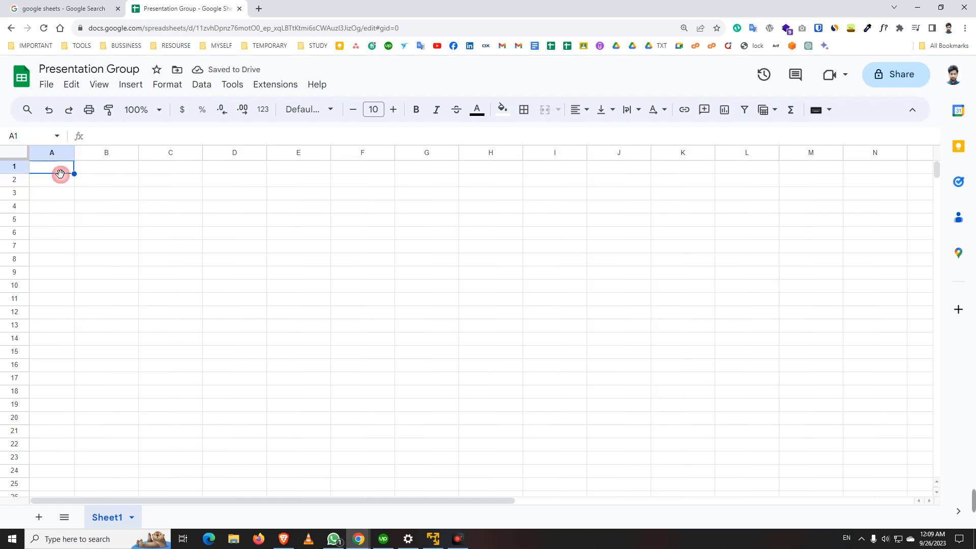
pyautogui.click(51, 180)
pyautogui.click(50, 196)
pyautogui.click(52, 209)
pyautogui.click(53, 223)
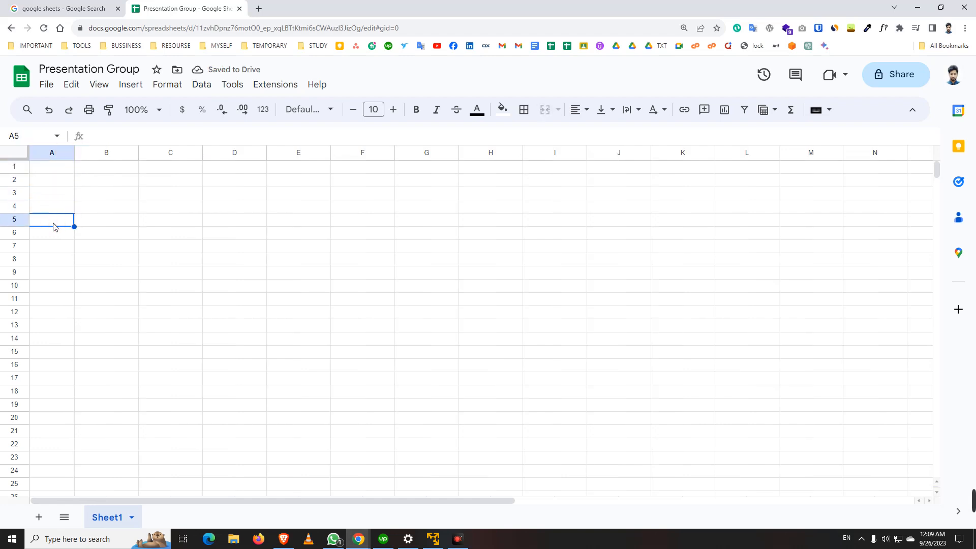
pyautogui.click(56, 167)
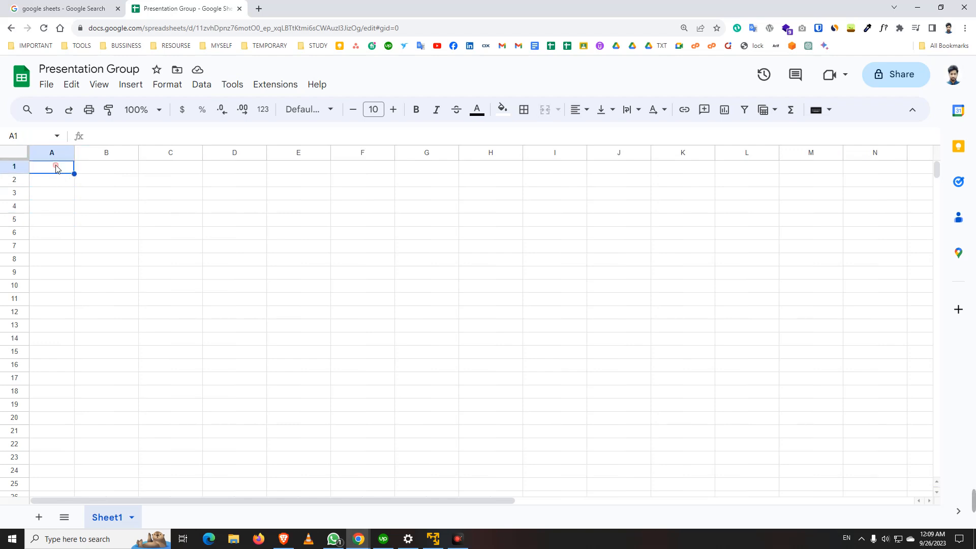
pyautogui.moveTo(74, 152); pyautogui.dragTo(89, 154)
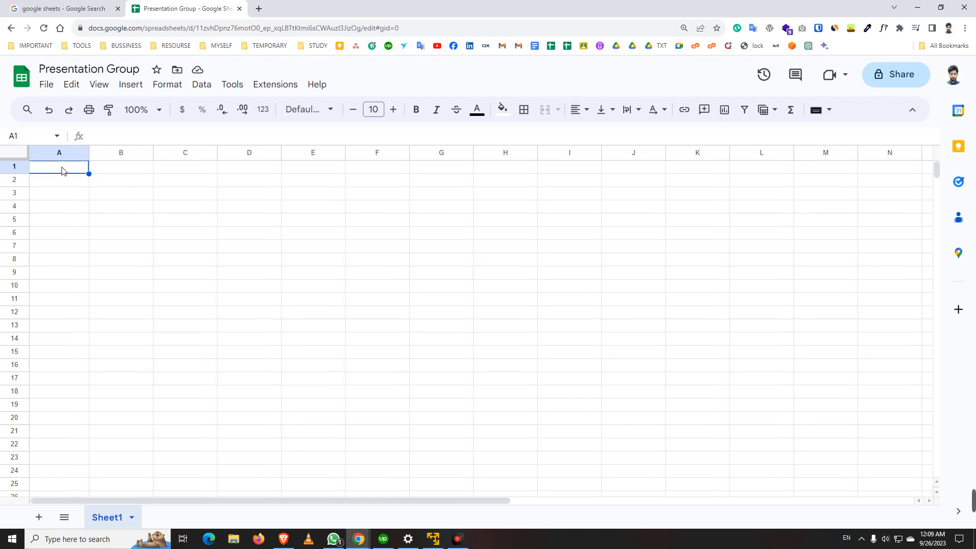
pyautogui.click(106, 173)
pyautogui.click(189, 172)
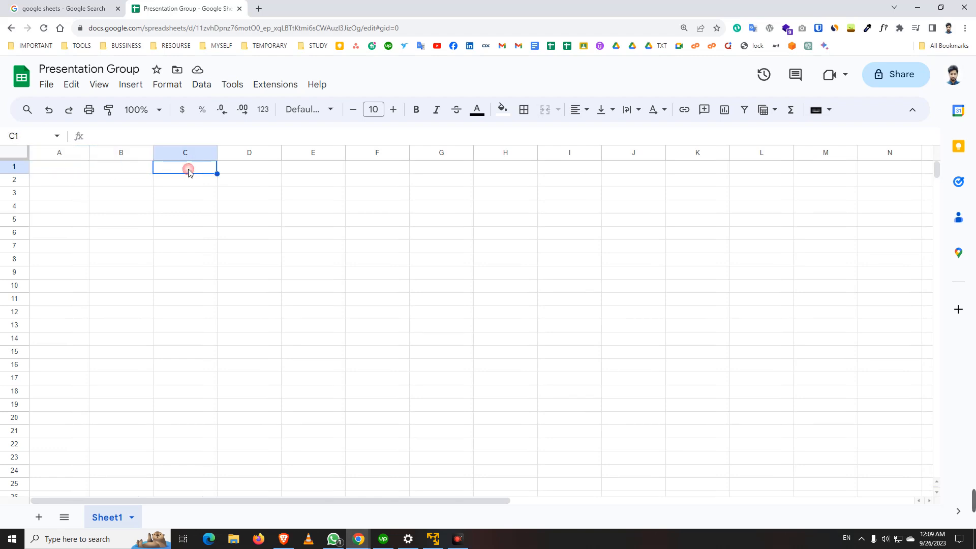
# - Enter the header 'Index' in cell A1
pyautogui.click(56, 167)
pyautogui.write('Indes')
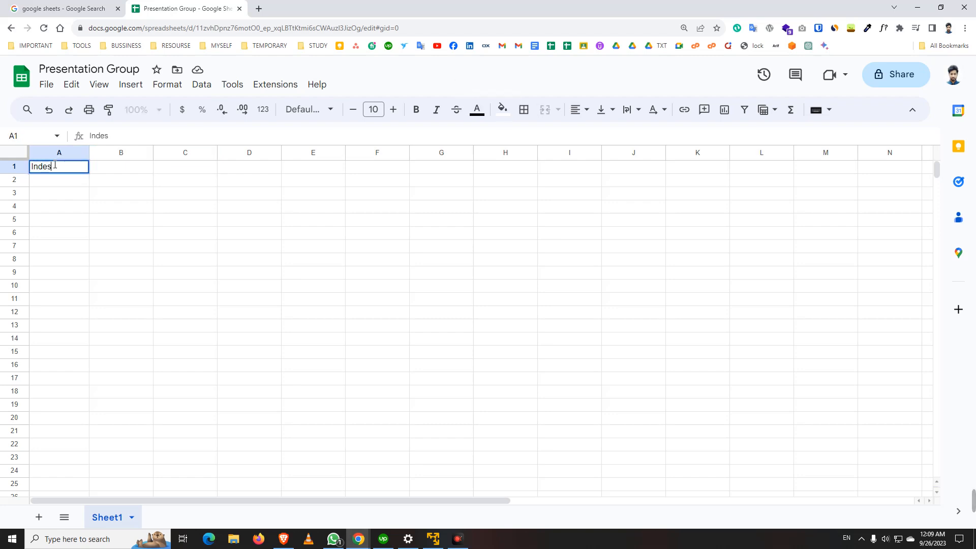
pyautogui.press('BackSpace')
pyautogui.write('x')
pyautogui.click(127, 173)
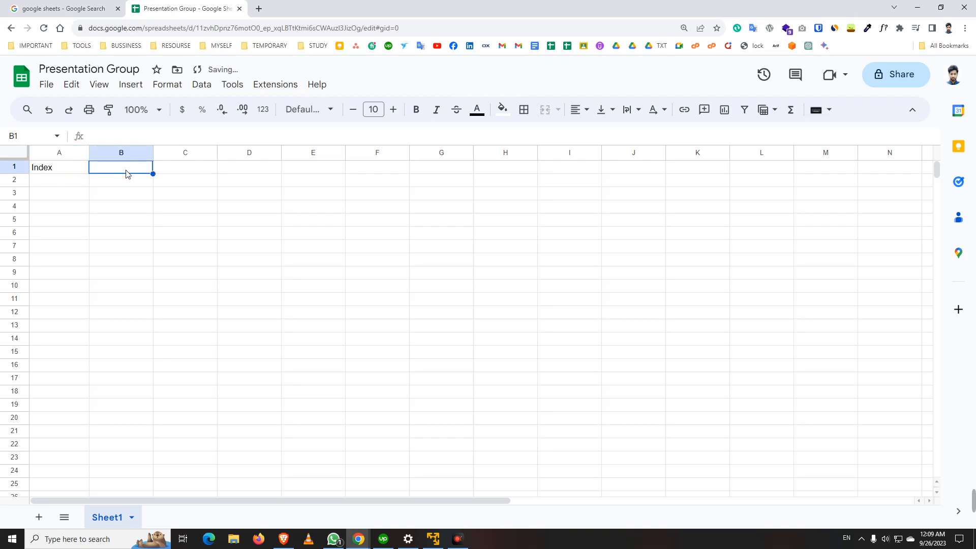
# - Correct cell B1 so it reads 'Name'
pyautogui.write('Gr')
pyautogui.press('BackSpace')
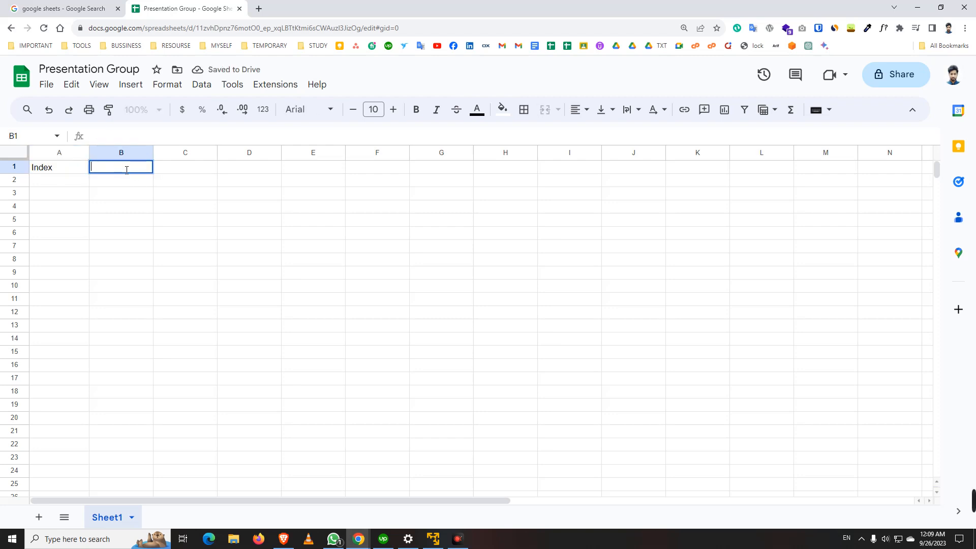
pyautogui.write('Name')
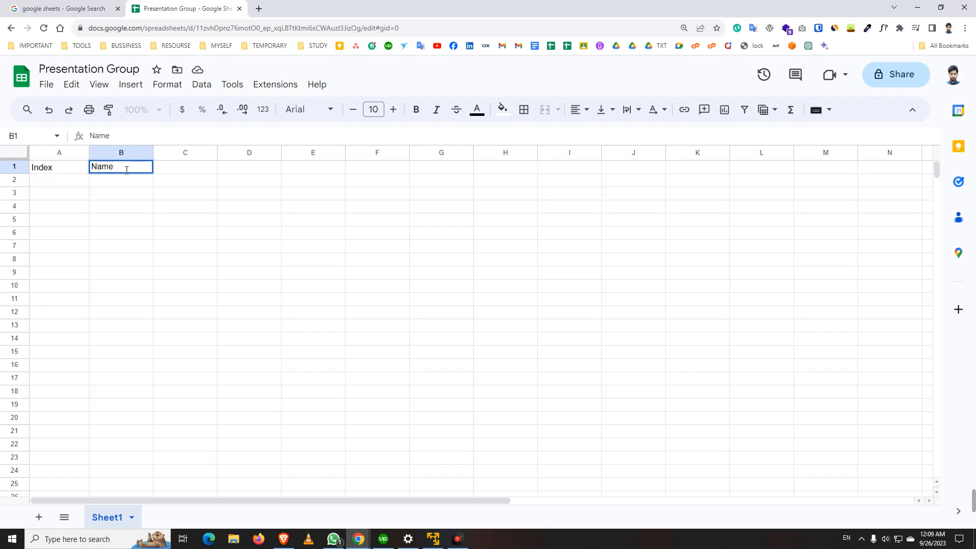
pyautogui.moveTo(127, 170); pyautogui.dragTo(77, 178)
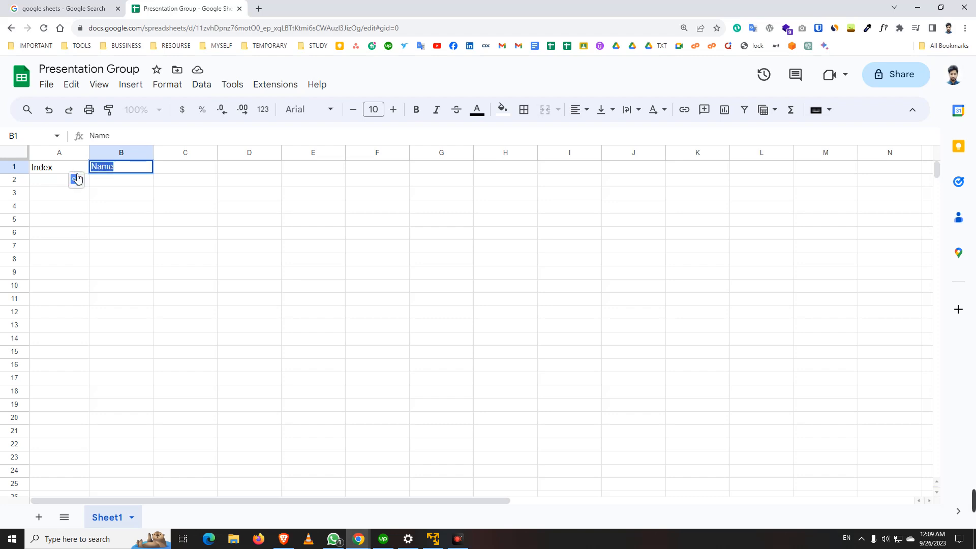
pyautogui.write('G')
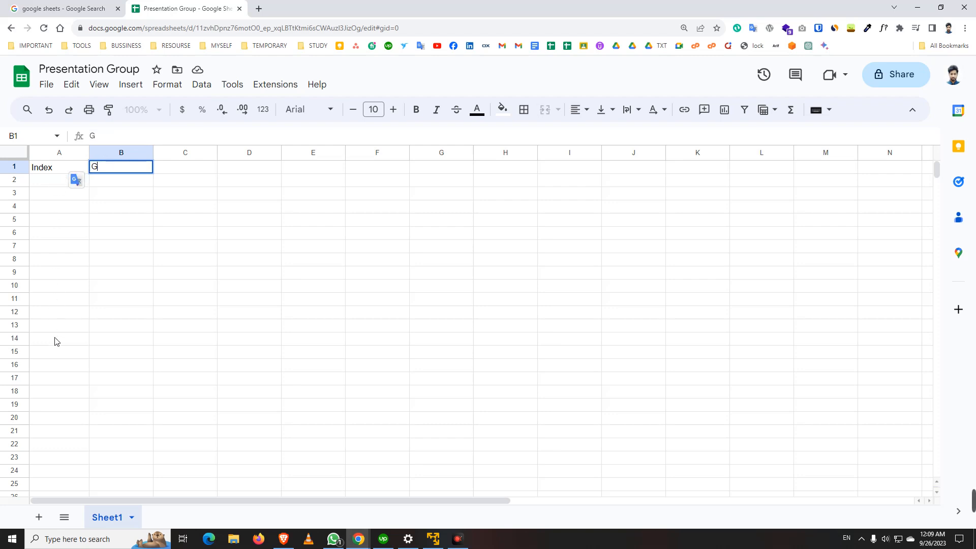
pyautogui.moveTo(101, 166); pyautogui.dragTo(86, 170)
pyautogui.write('name')
pyautogui.press('BackSpace')
pyautogui.press('BackSpace')
pyautogui.press('BackSpace')
pyautogui.press('BackSpace')
pyautogui.write('name')
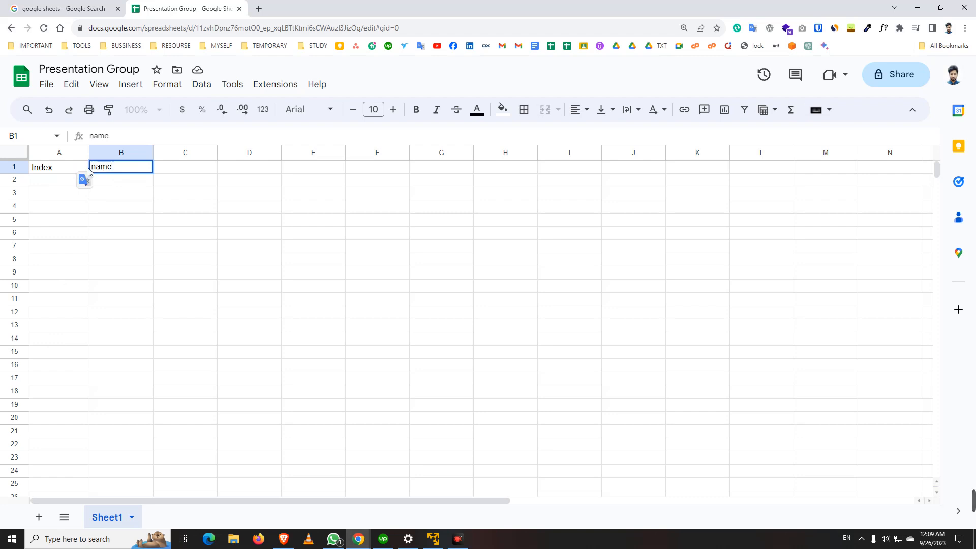
pyautogui.moveTo(96, 168); pyautogui.dragTo(90, 170)
pyautogui.write('N')
pyautogui.click(170, 172)
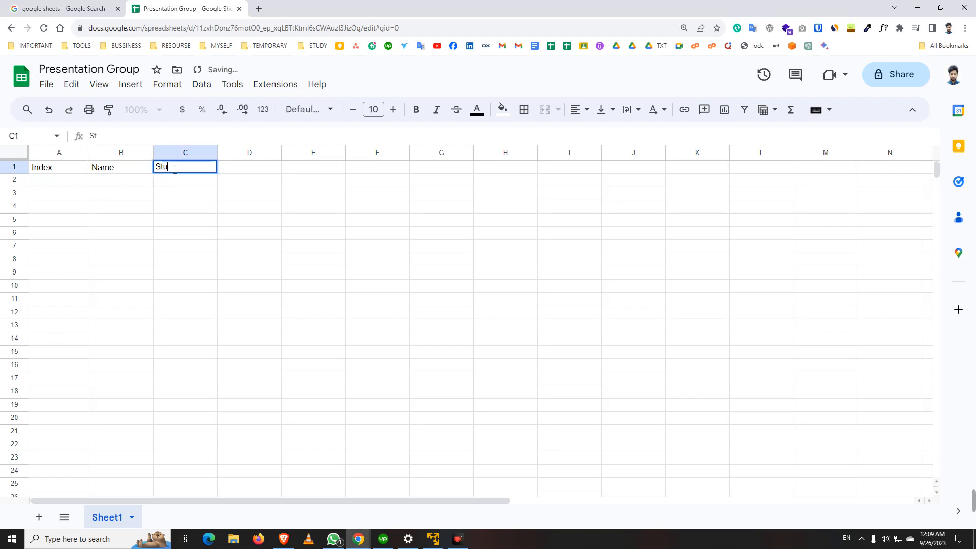
# - Complete 'Student Id' in C1 and enter 'Topic' in D1
pyautogui.write('dent Id')
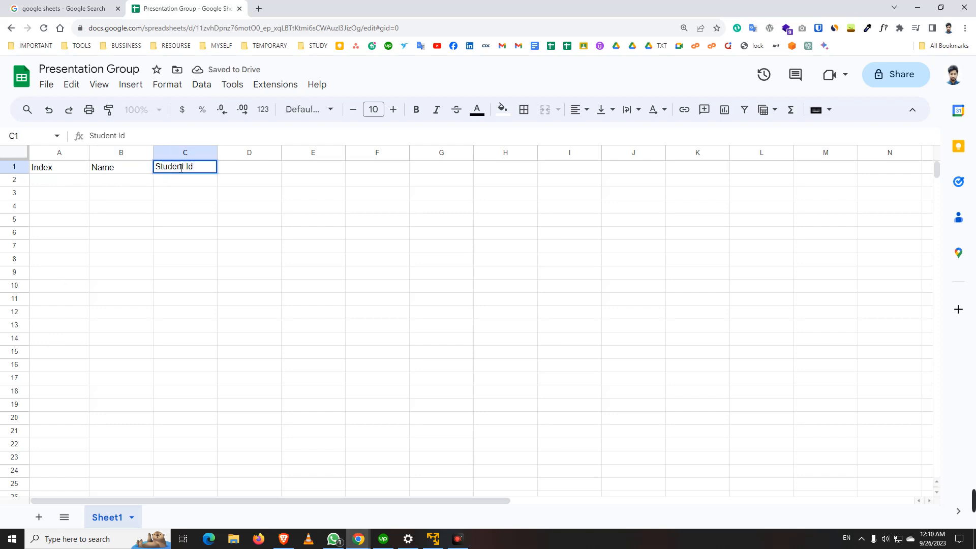
pyautogui.click(252, 169)
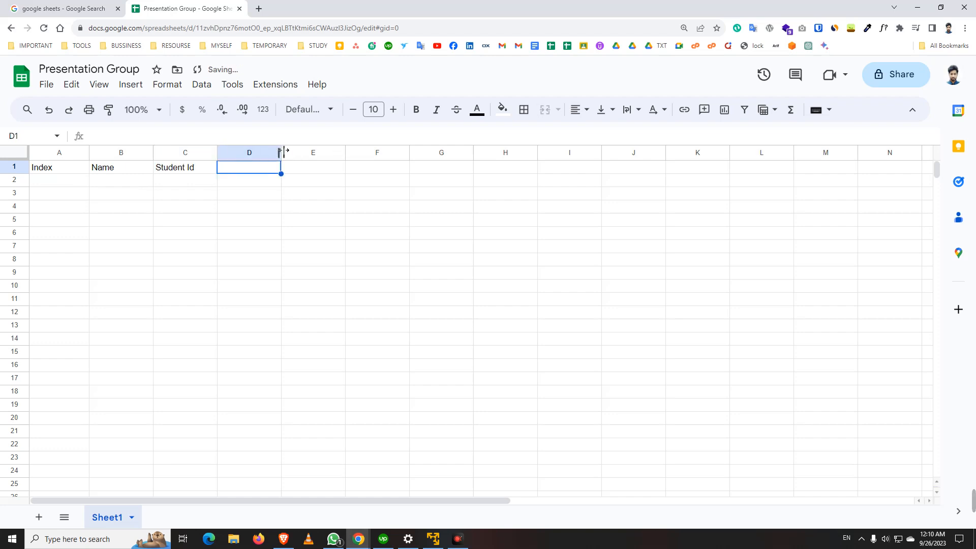
pyautogui.click(249, 174)
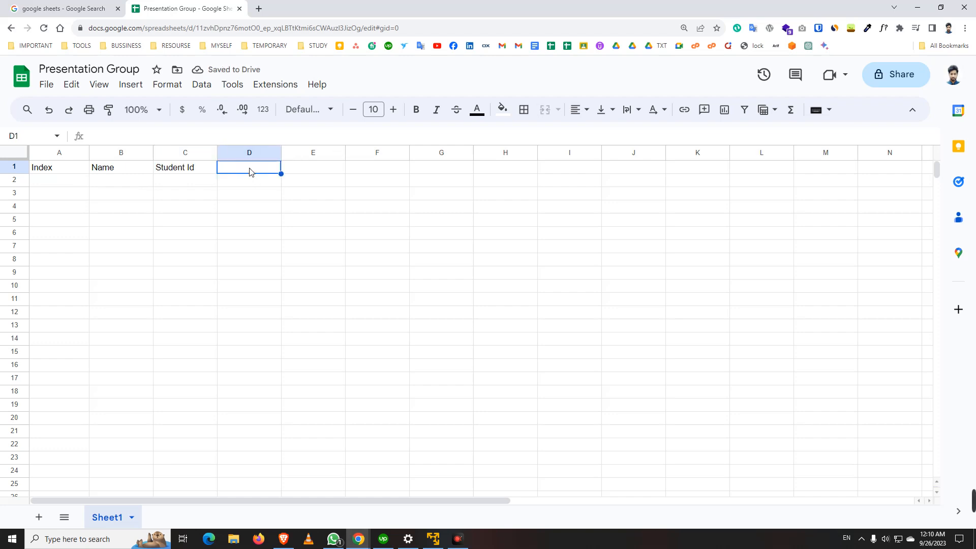
pyautogui.write('Topic')
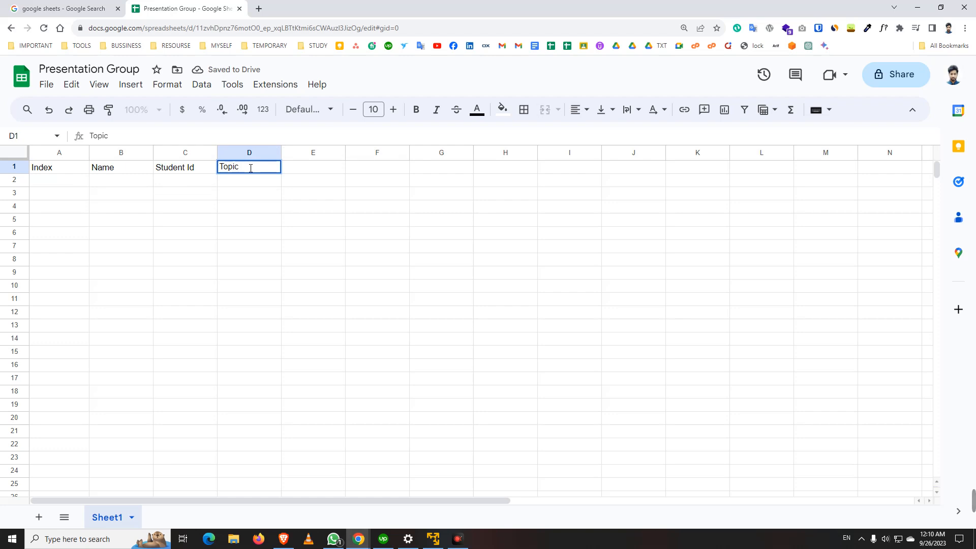
pyautogui.click(210, 223)
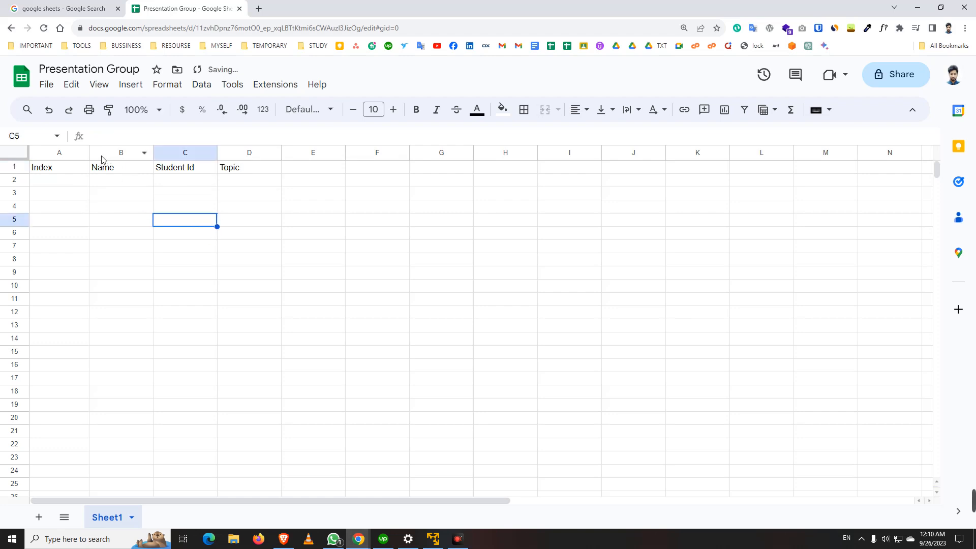
# - Narrow column A, widen columns B and C, and widen Topic column D considerably
pyautogui.moveTo(89, 152); pyautogui.dragTo(58, 153)
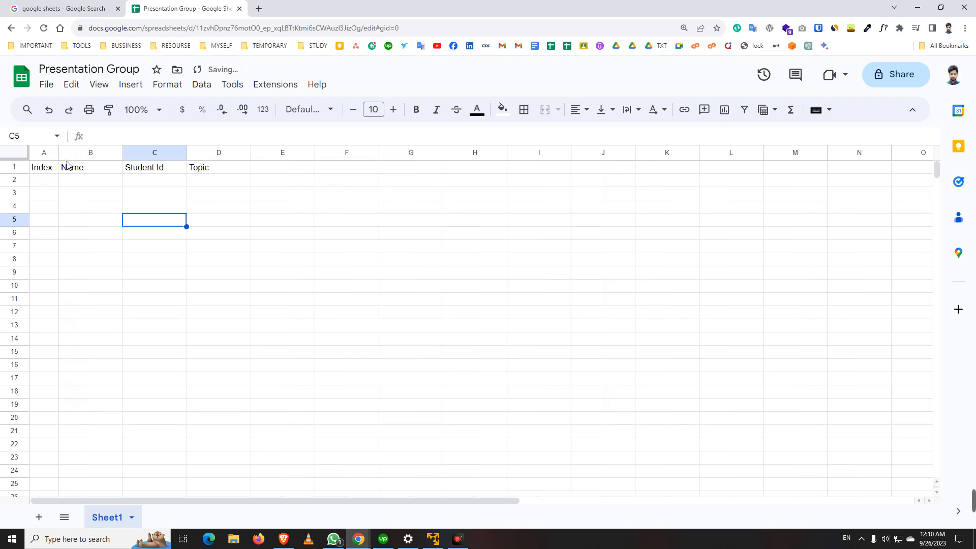
pyautogui.moveTo(122, 153); pyautogui.dragTo(154, 151)
pyautogui.moveTo(220, 149); pyautogui.dragTo(237, 152)
pyautogui.moveTo(301, 152); pyautogui.dragTo(510, 154)
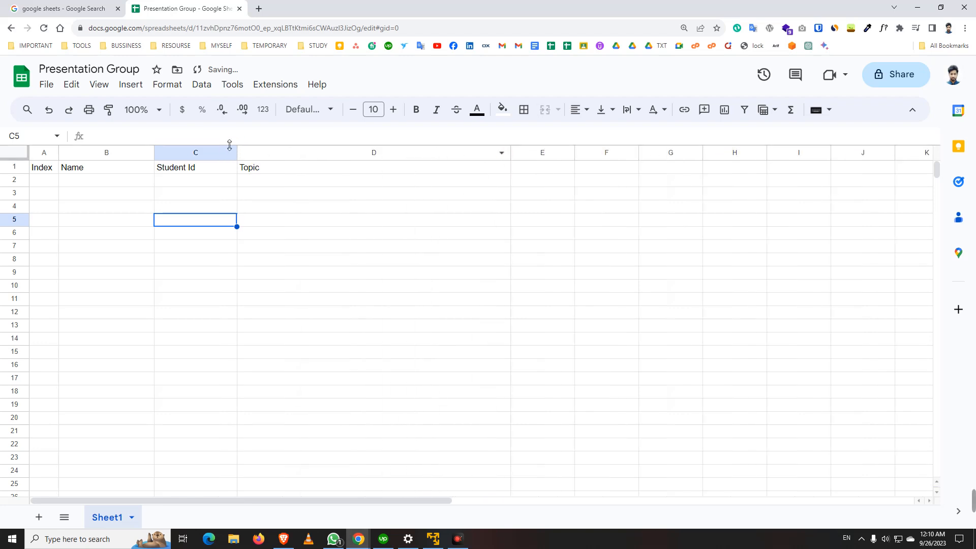
pyautogui.moveTo(44, 169); pyautogui.dragTo(500, 172)
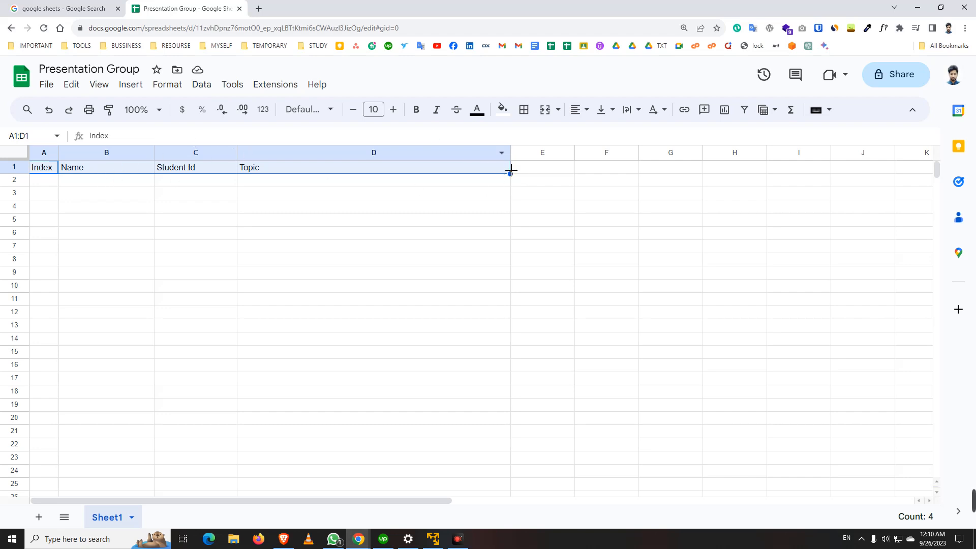
# - Give header row A1:D1 a red fill with white text
pyautogui.click(500, 119)
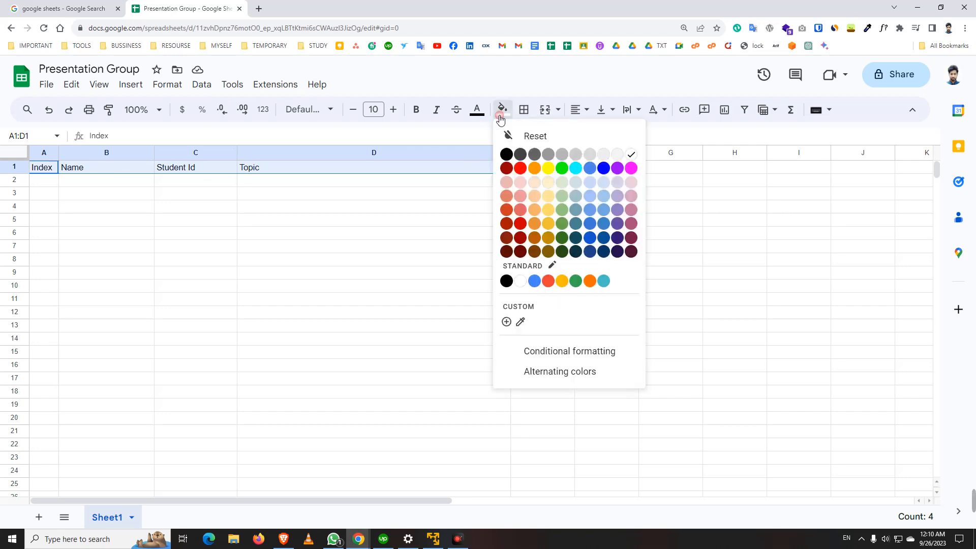
pyautogui.click(520, 168)
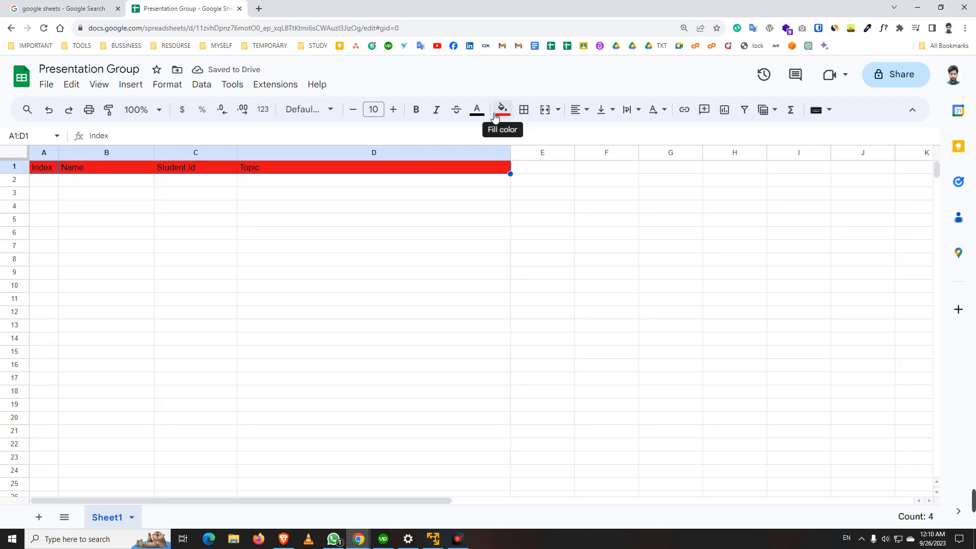
pyautogui.click(477, 109)
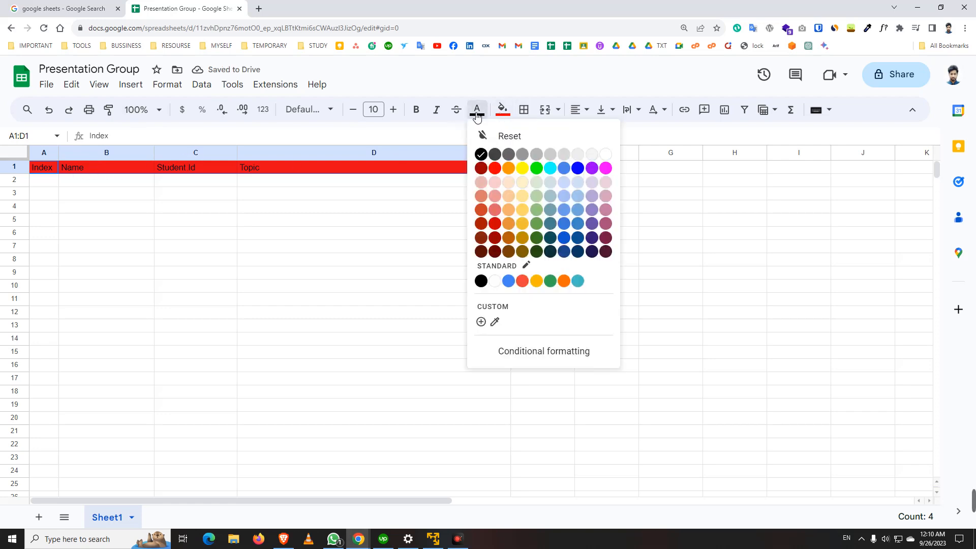
pyautogui.click(607, 154)
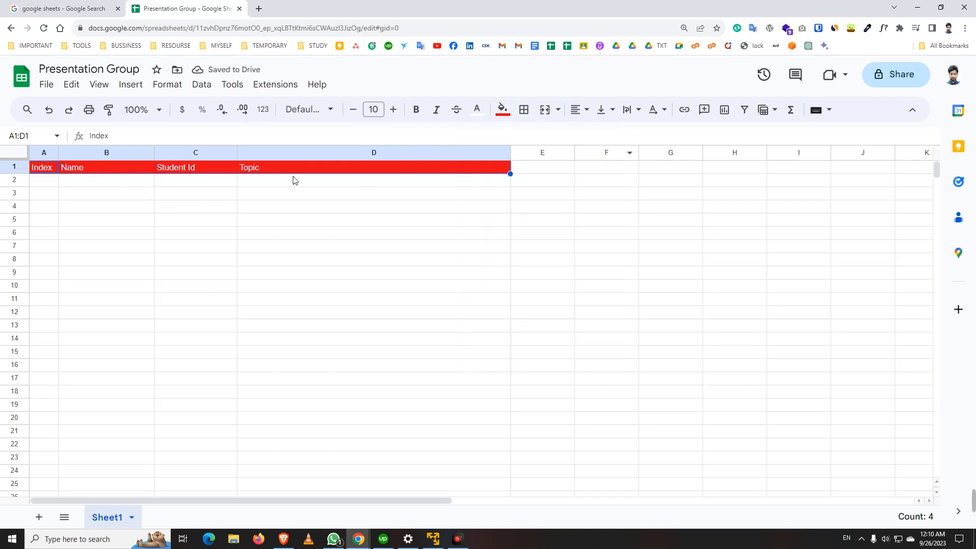
# - Centre all header labels in A1:D1 horizontally
pyautogui.click(581, 112)
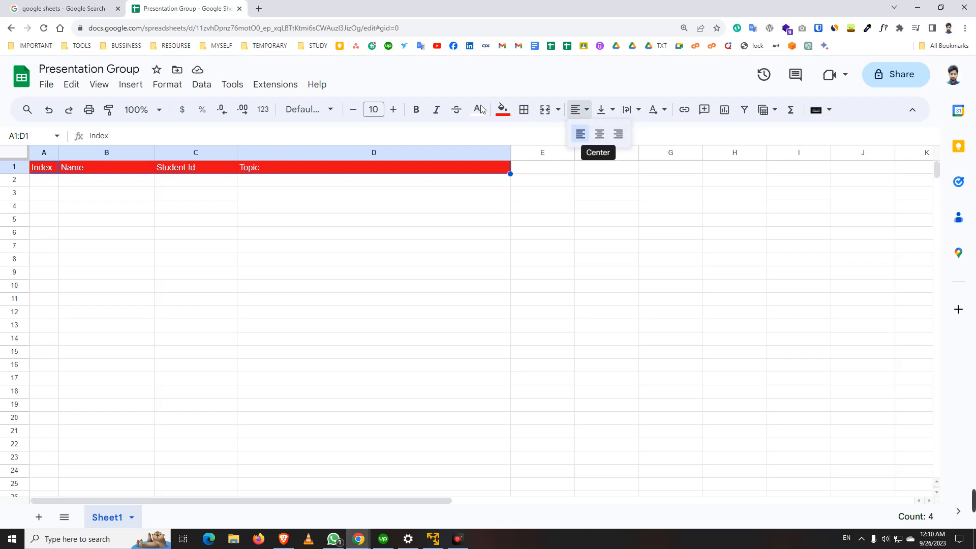
pyautogui.click(269, 170)
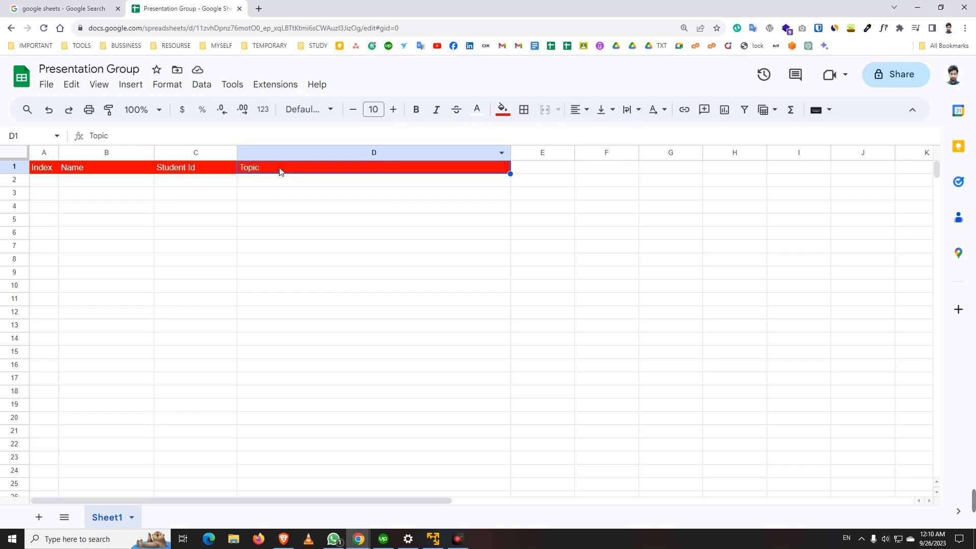
pyautogui.click(578, 110)
pyautogui.click(598, 134)
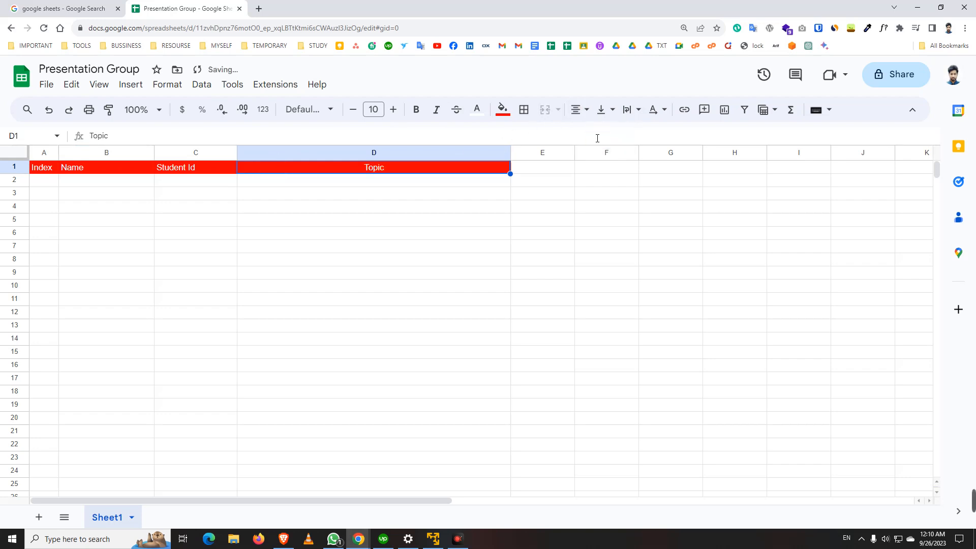
pyautogui.moveTo(42, 172); pyautogui.dragTo(392, 176)
pyautogui.moveTo(454, 173); pyautogui.dragTo(483, 171)
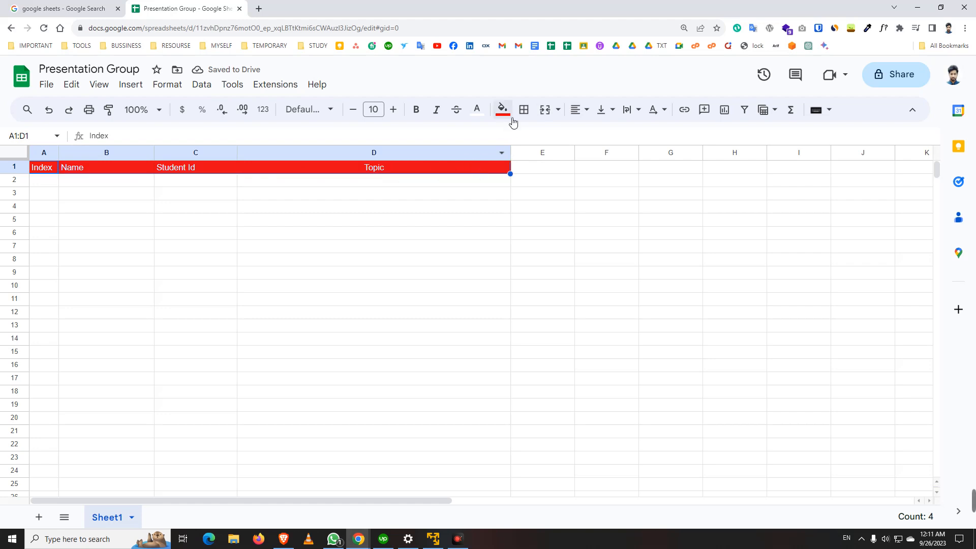
pyautogui.click(578, 110)
pyautogui.click(599, 133)
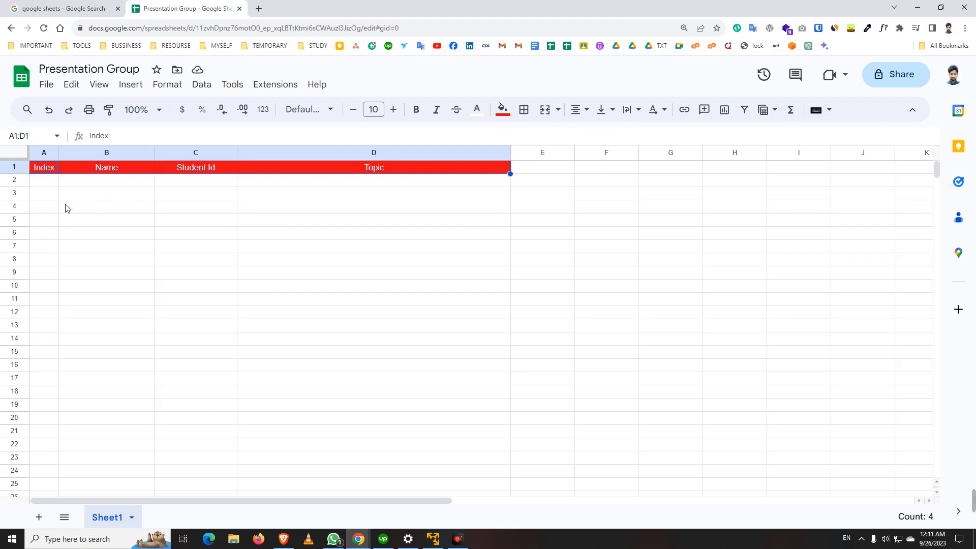
# - Merge cells A2:A6 into a single index cell
pyautogui.moveTo(44, 181); pyautogui.dragTo(47, 224)
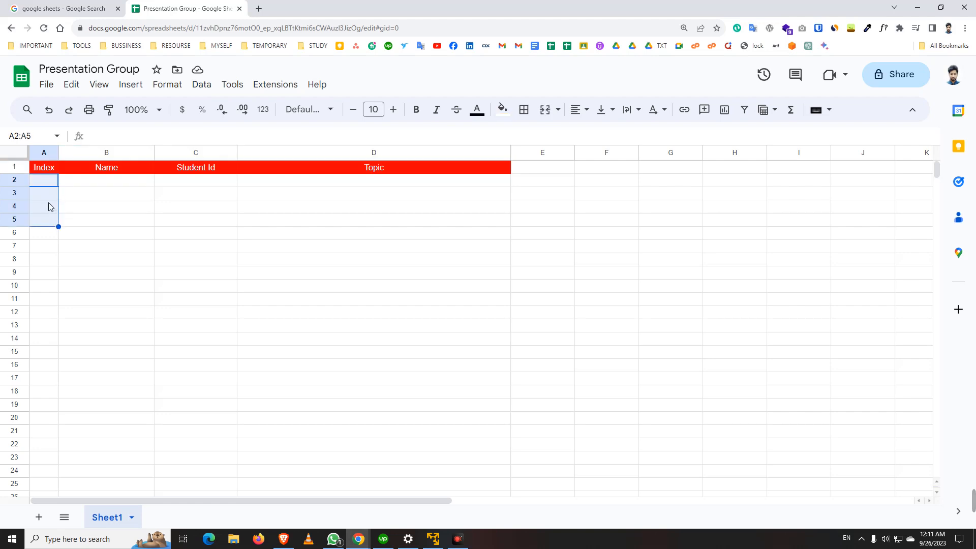
pyautogui.click(47, 183)
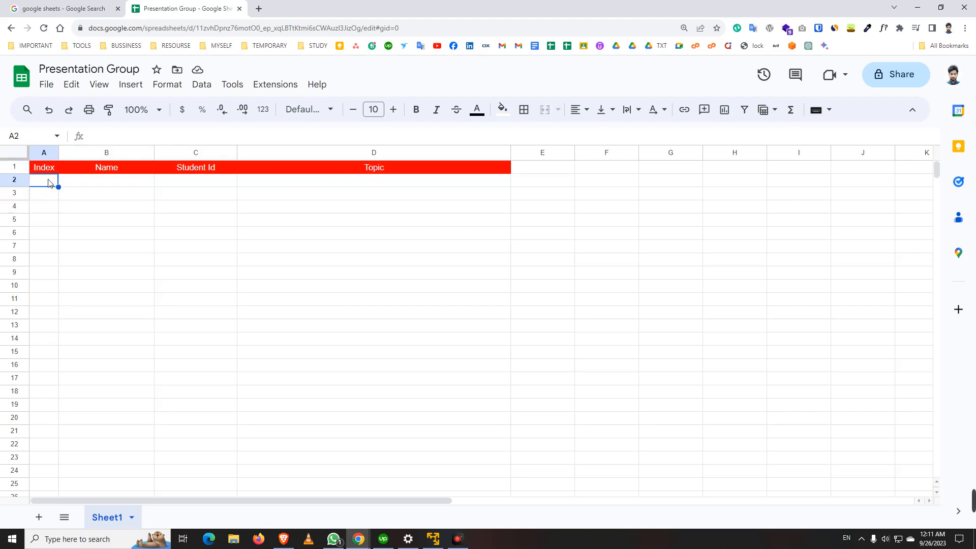
pyautogui.moveTo(49, 183); pyautogui.dragTo(45, 236)
pyautogui.click(40, 180)
pyautogui.click(41, 195)
pyautogui.click(42, 208)
pyautogui.click(44, 222)
pyautogui.click(48, 234)
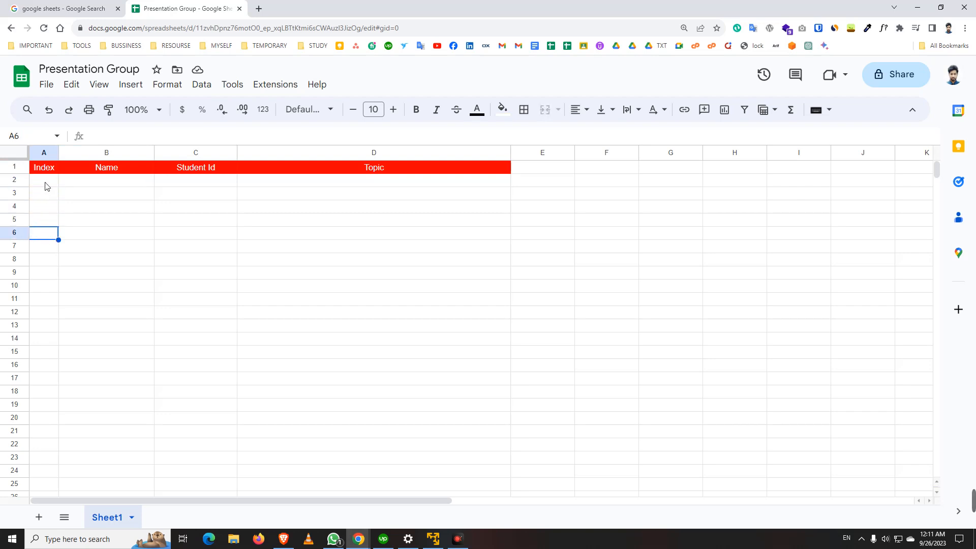
pyautogui.moveTo(44, 183); pyautogui.dragTo(50, 242)
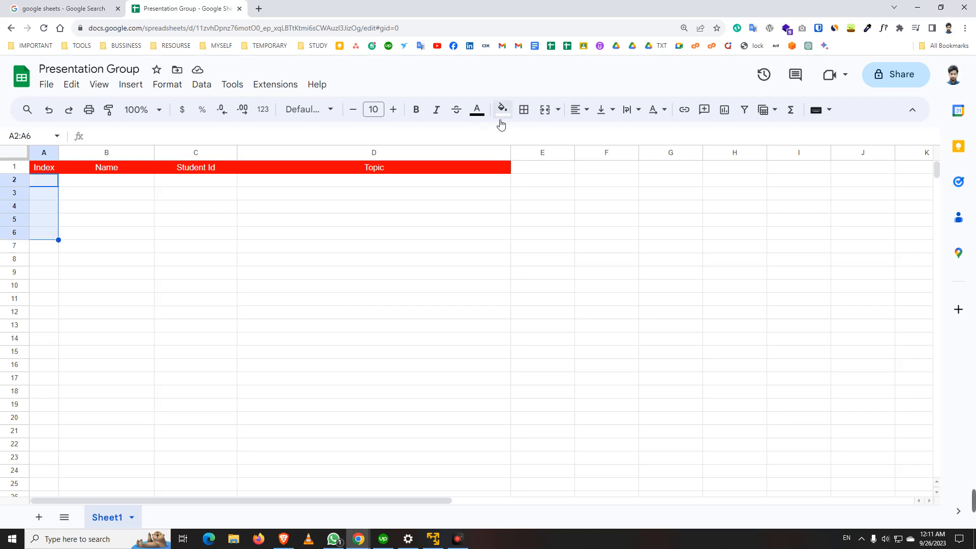
pyautogui.click(544, 109)
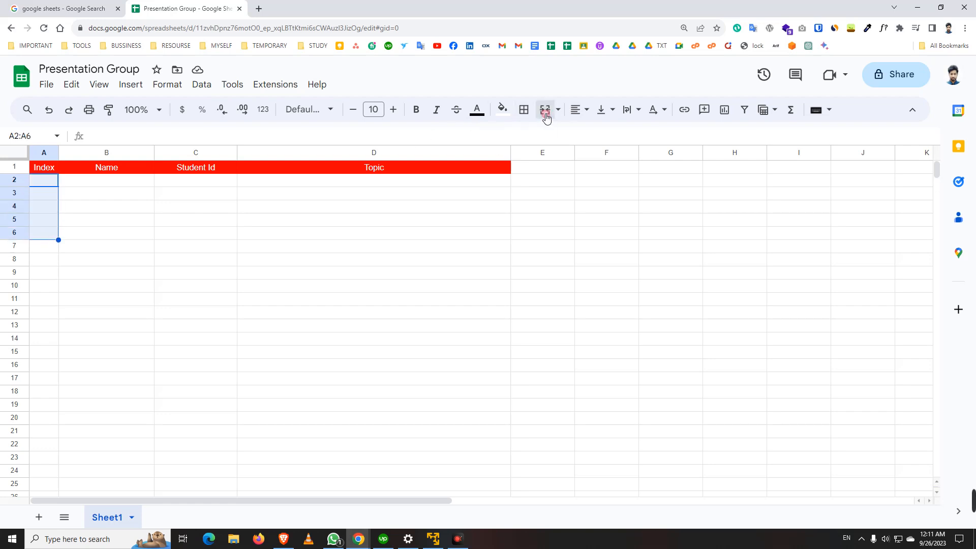
# - Enter 'A' in the merged cell and centre it horizontally and vertically
pyautogui.doubleClick(38, 200)
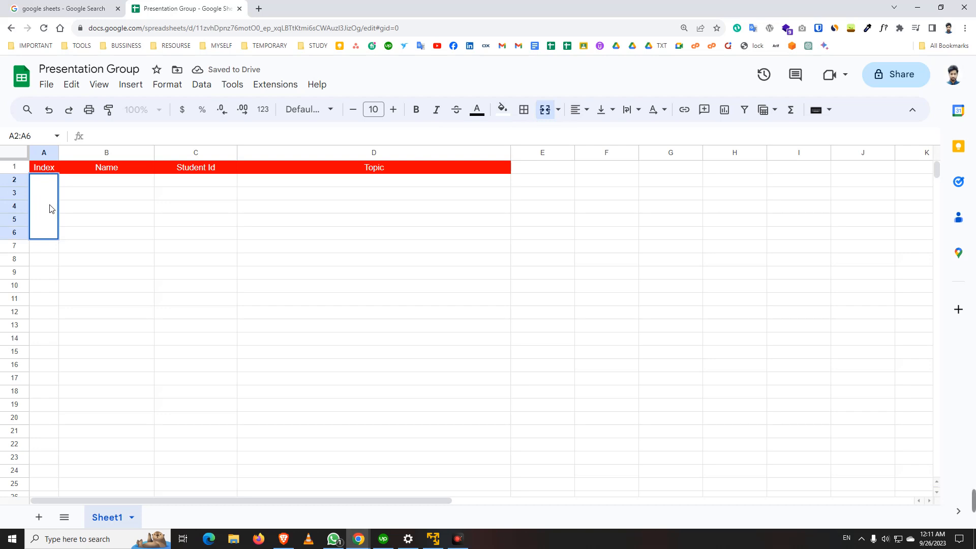
pyautogui.click(90, 205)
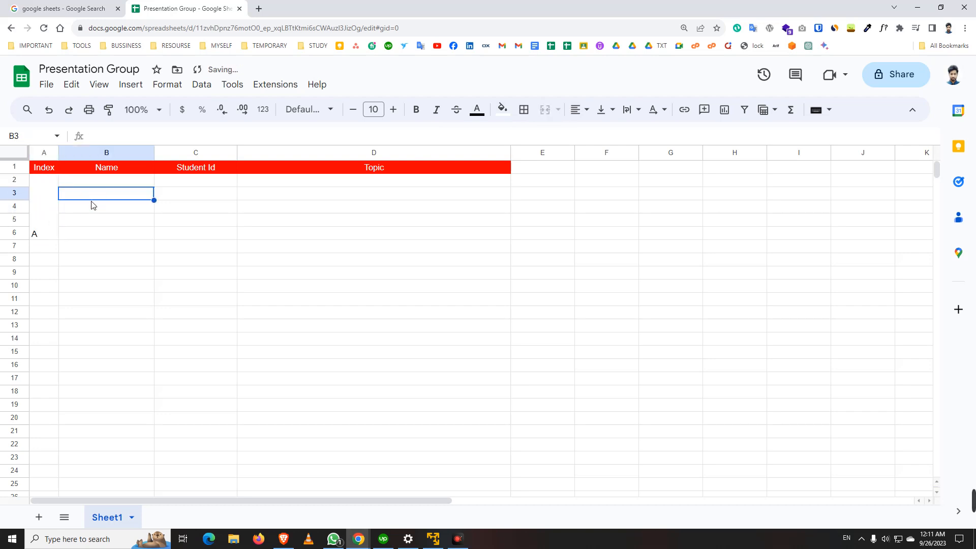
pyautogui.click(37, 211)
pyautogui.click(584, 110)
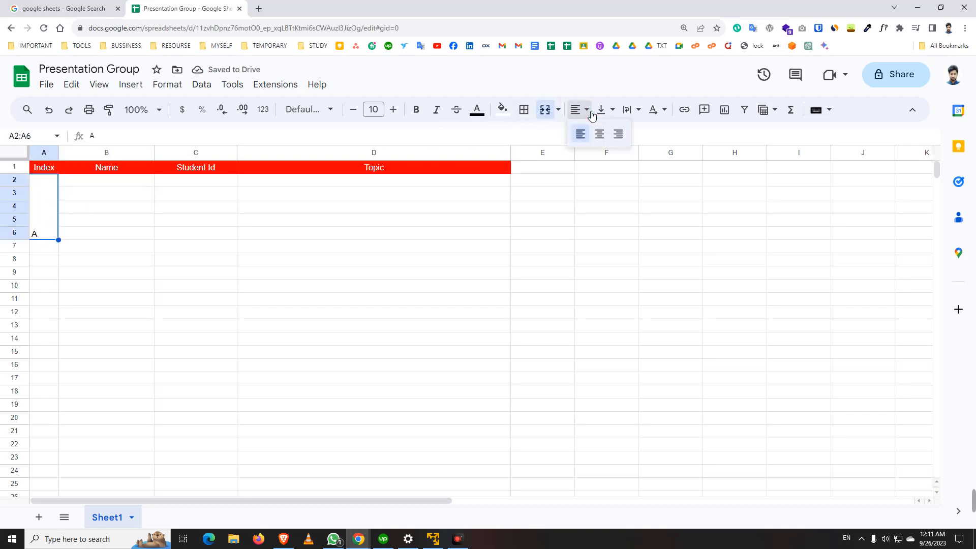
pyautogui.click(597, 133)
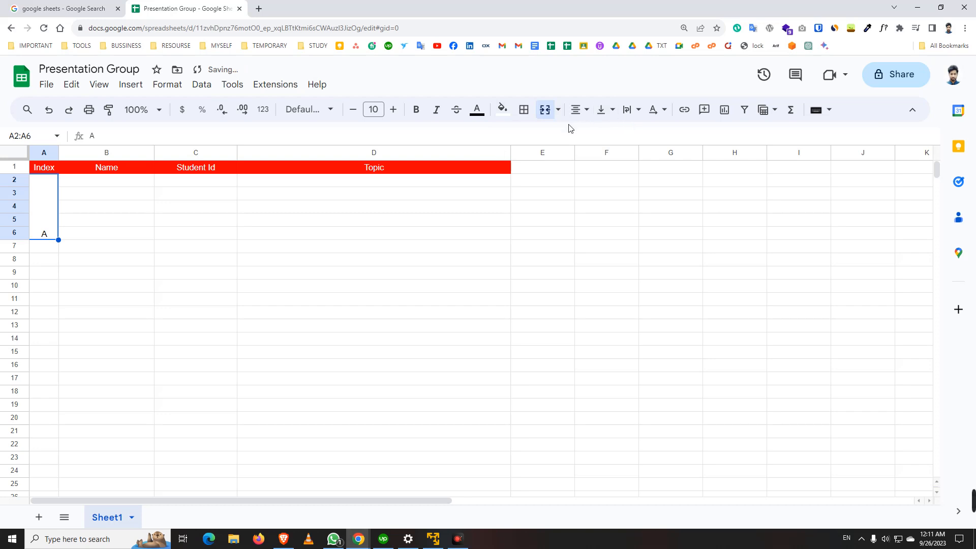
pyautogui.click(612, 110)
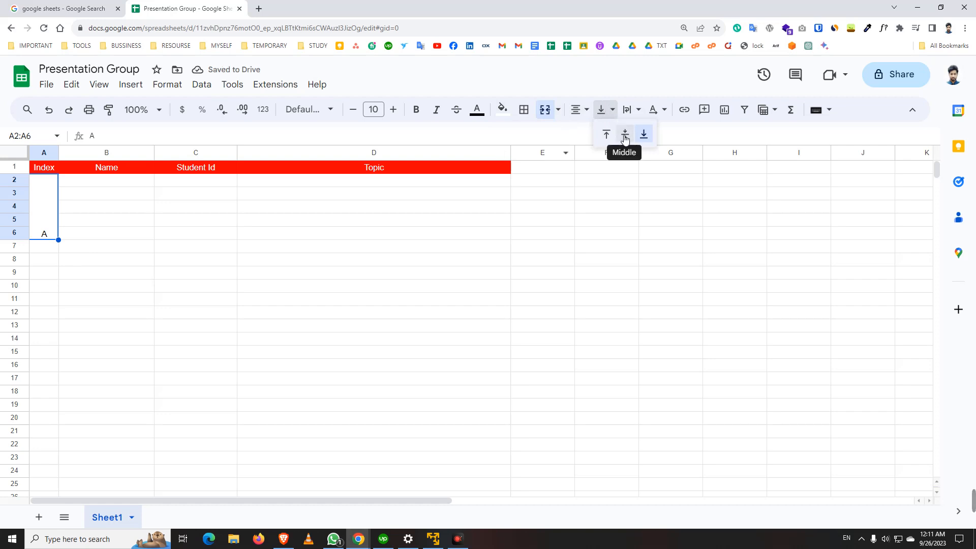
pyautogui.click(625, 134)
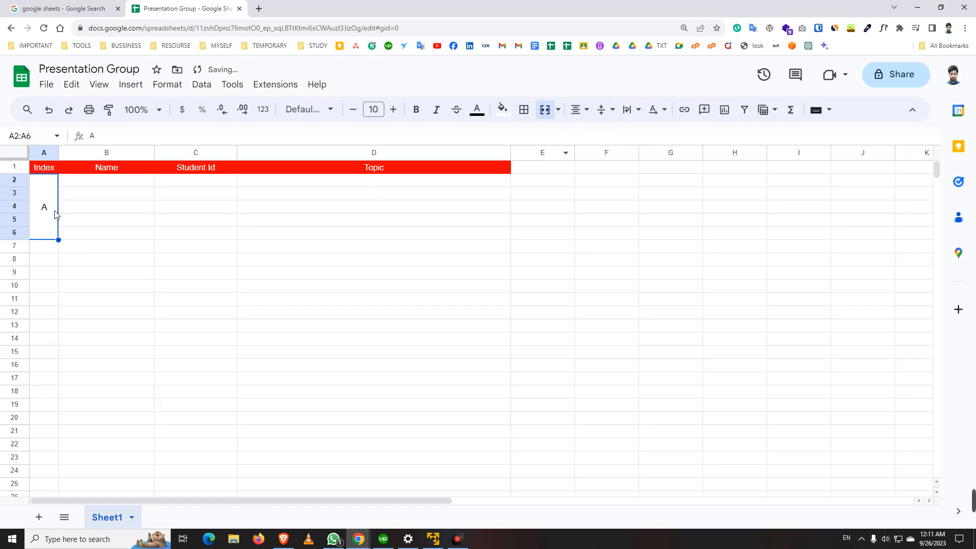
pyautogui.click(77, 208)
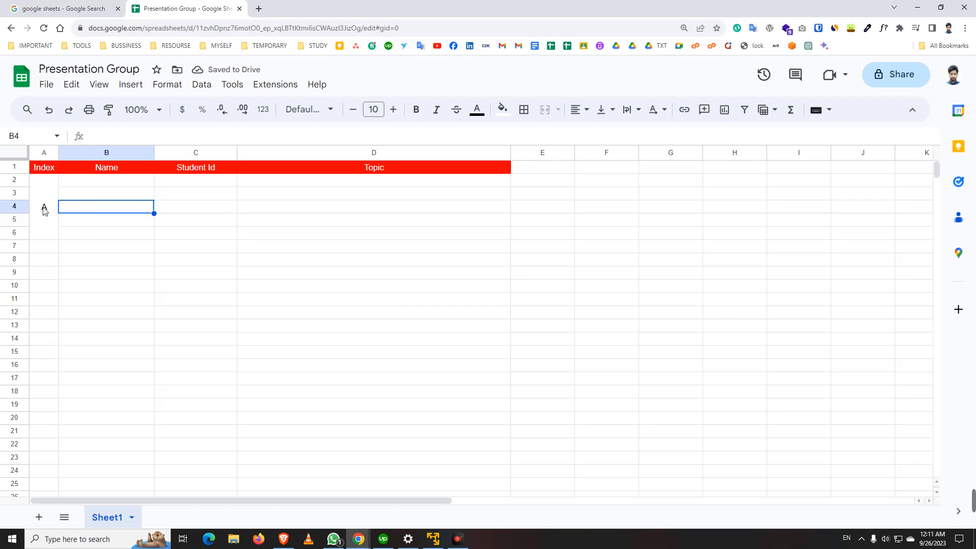
# - Merge cells A7:A11 into one index cell for the second group
pyautogui.moveTo(110, 182); pyautogui.dragTo(111, 234)
pyautogui.click(170, 182)
pyautogui.moveTo(169, 182); pyautogui.dragTo(188, 237)
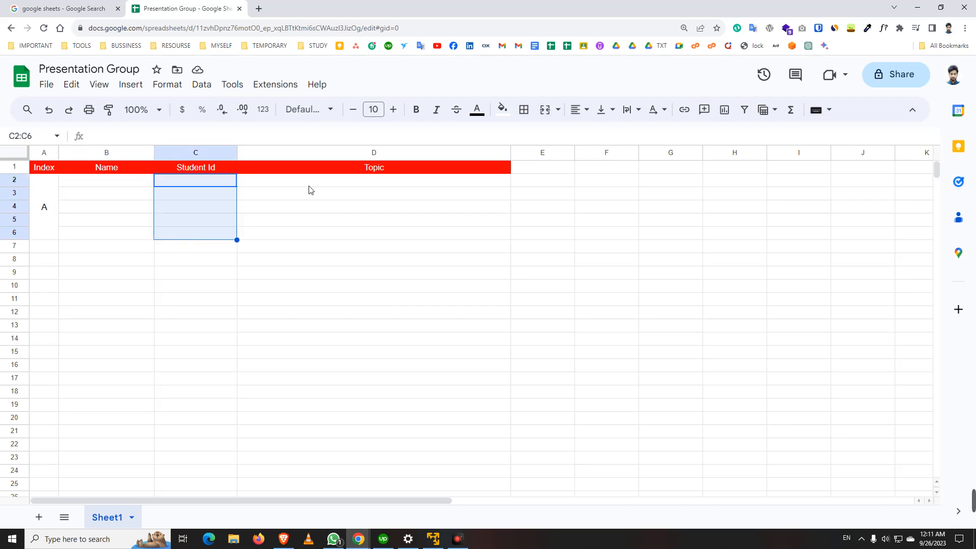
pyautogui.click(44, 249)
pyautogui.moveTo(45, 263); pyautogui.dragTo(44, 299)
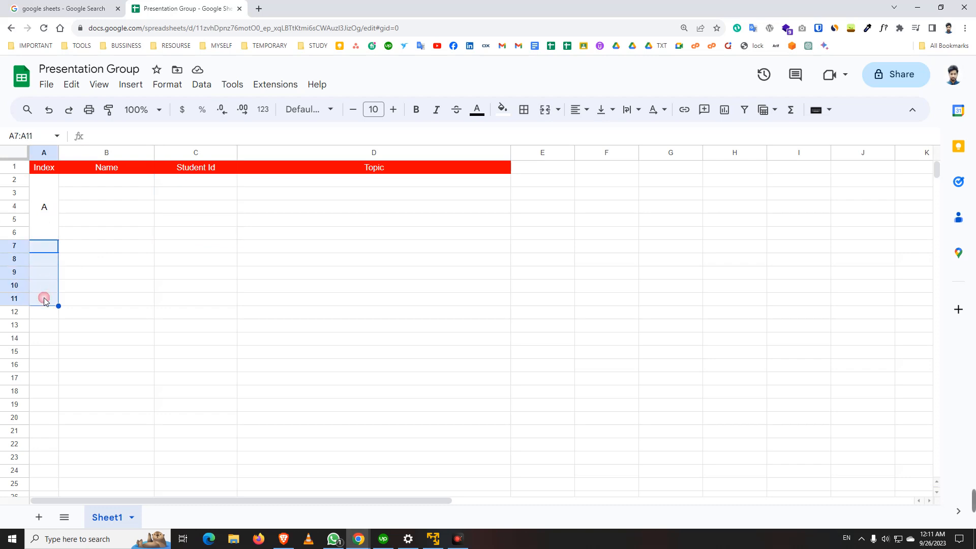
pyautogui.click(545, 110)
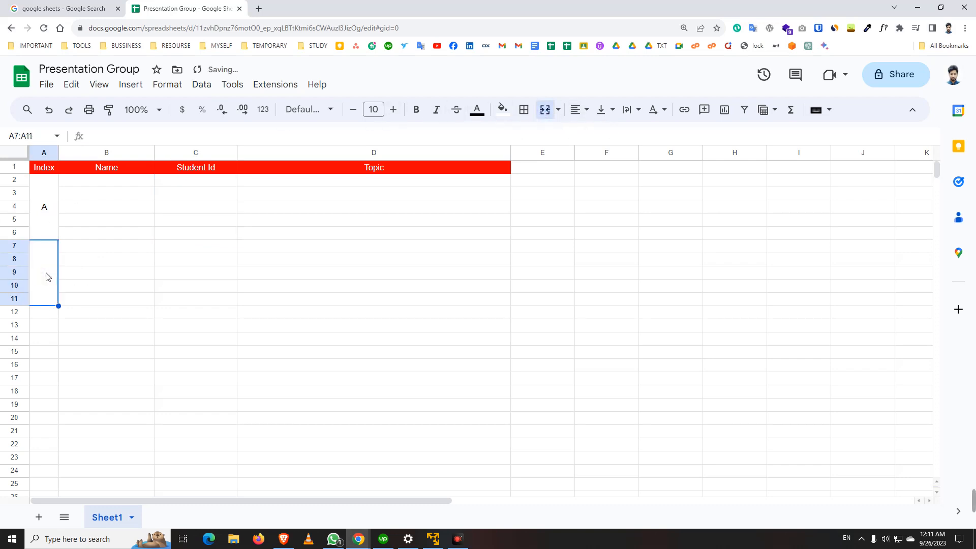
# - Enter 'B' in merged A7:A11 and centre it both horizontally and vertically
pyautogui.write('B')
pyautogui.click(558, 110)
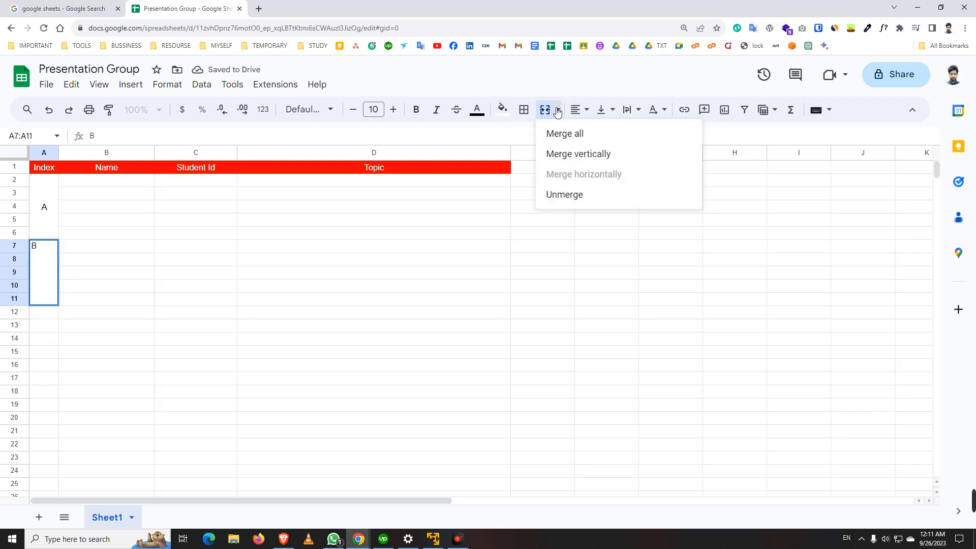
pyautogui.click(591, 113)
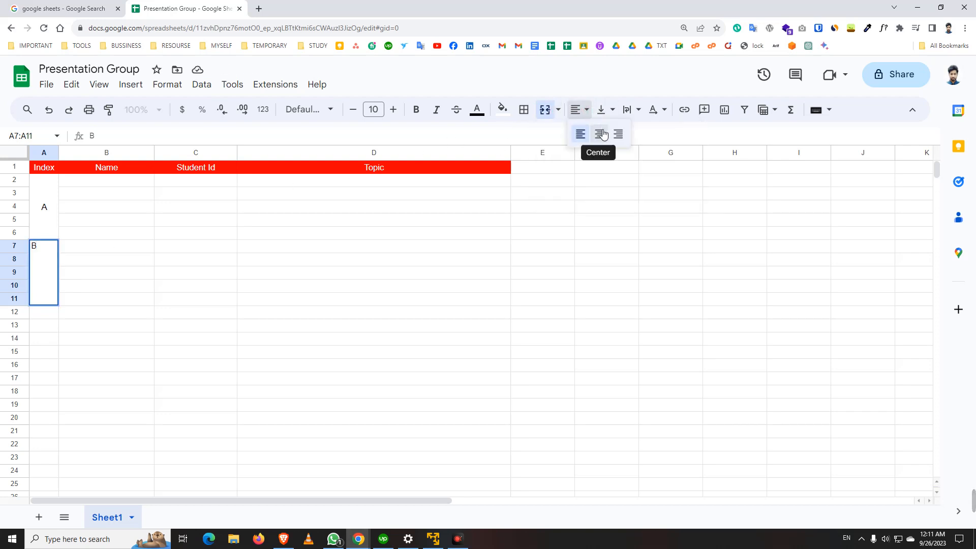
pyautogui.click(599, 133)
pyautogui.click(602, 110)
pyautogui.click(623, 138)
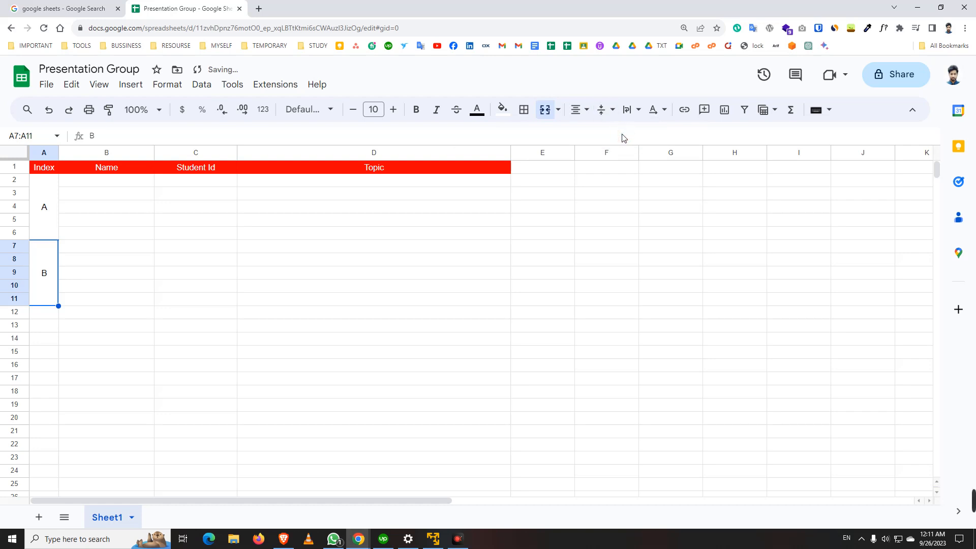
pyautogui.click(98, 263)
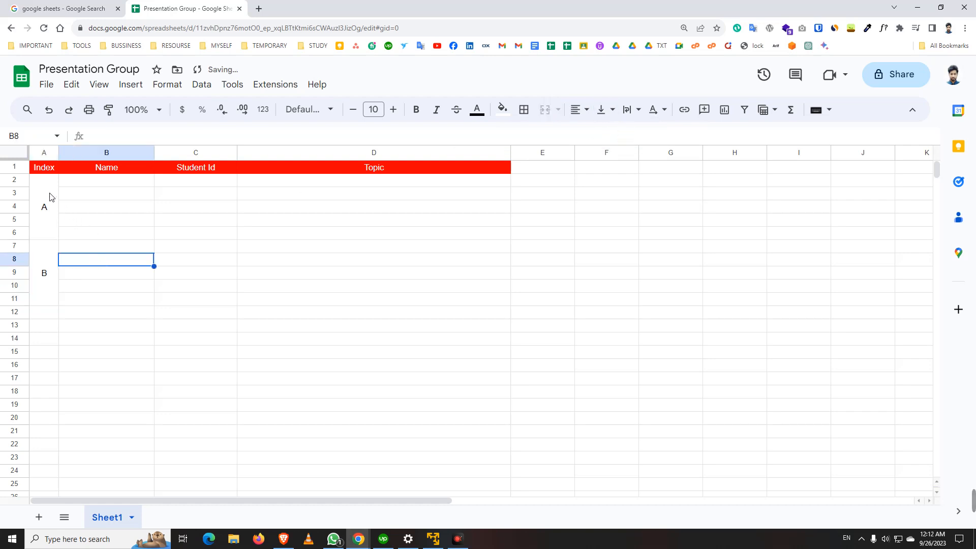
pyautogui.moveTo(49, 197); pyautogui.dragTo(478, 222)
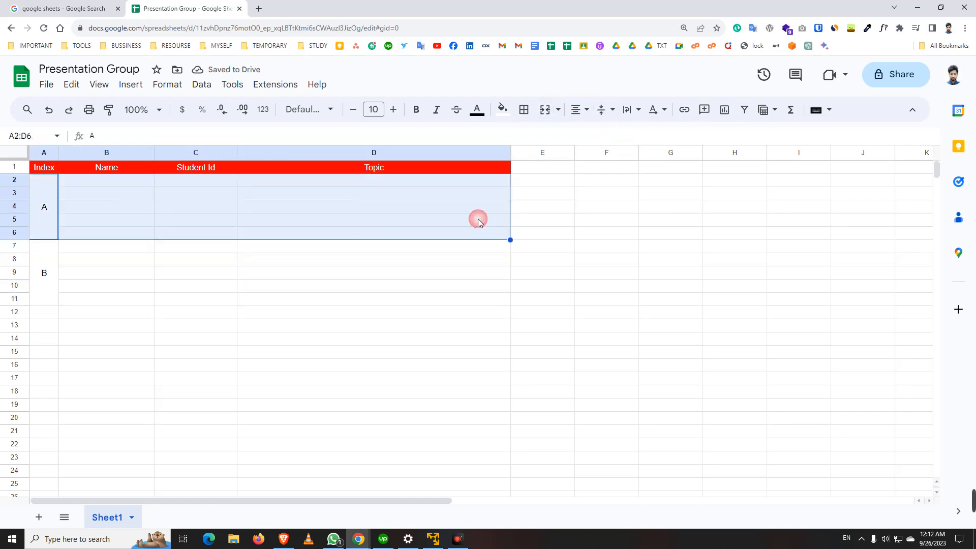
pyautogui.click(245, 233)
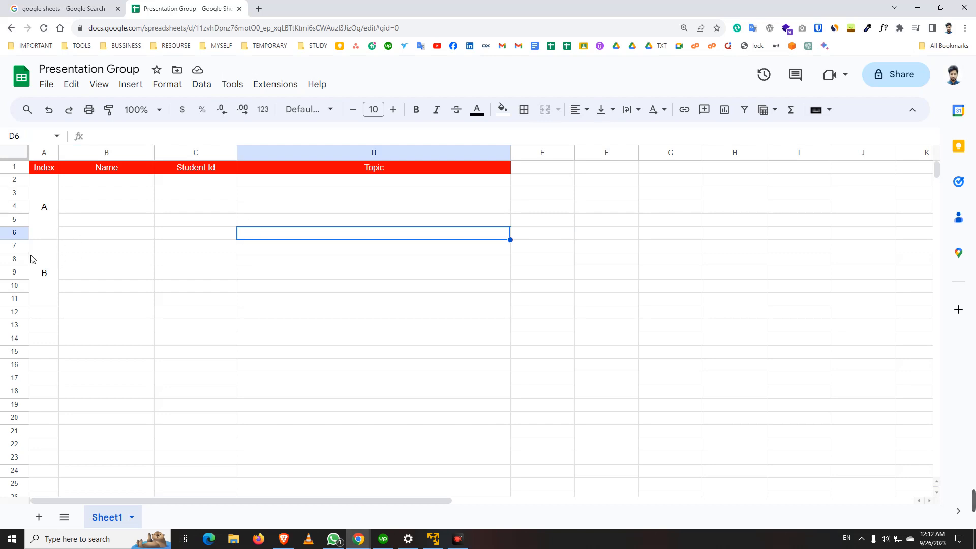
# - Fill group B's range A7:D11 with light grey, then select both groups A2:D11
pyautogui.moveTo(31, 260); pyautogui.dragTo(399, 290)
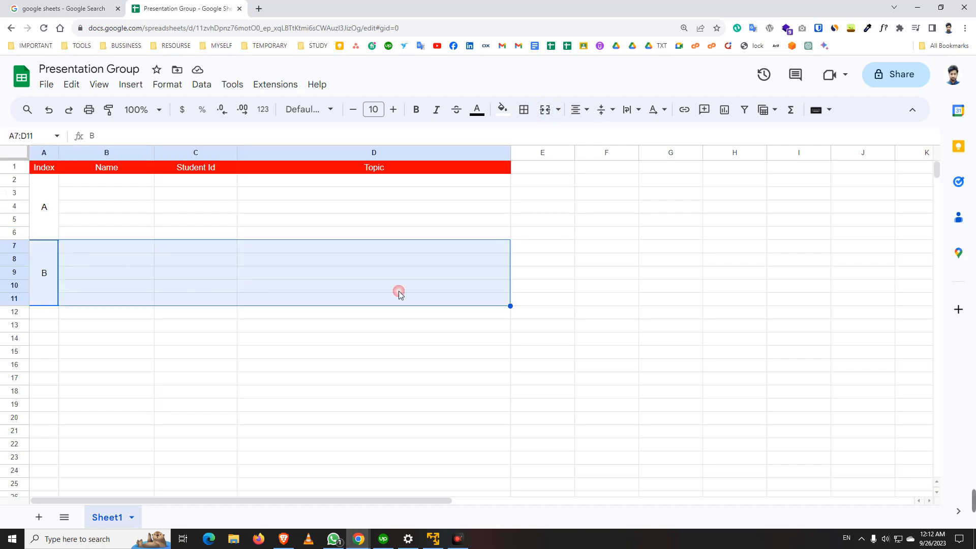
pyautogui.click(502, 109)
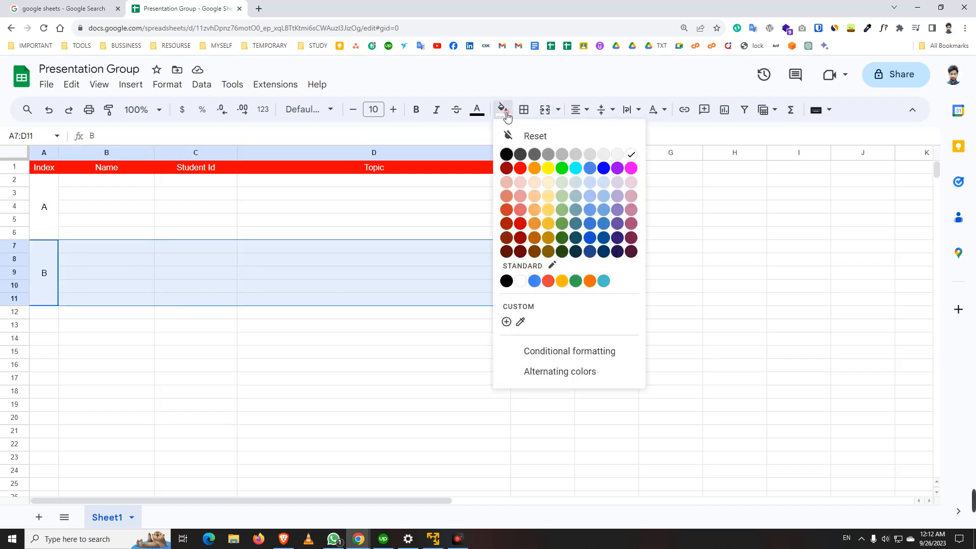
pyautogui.click(605, 155)
pyautogui.click(379, 364)
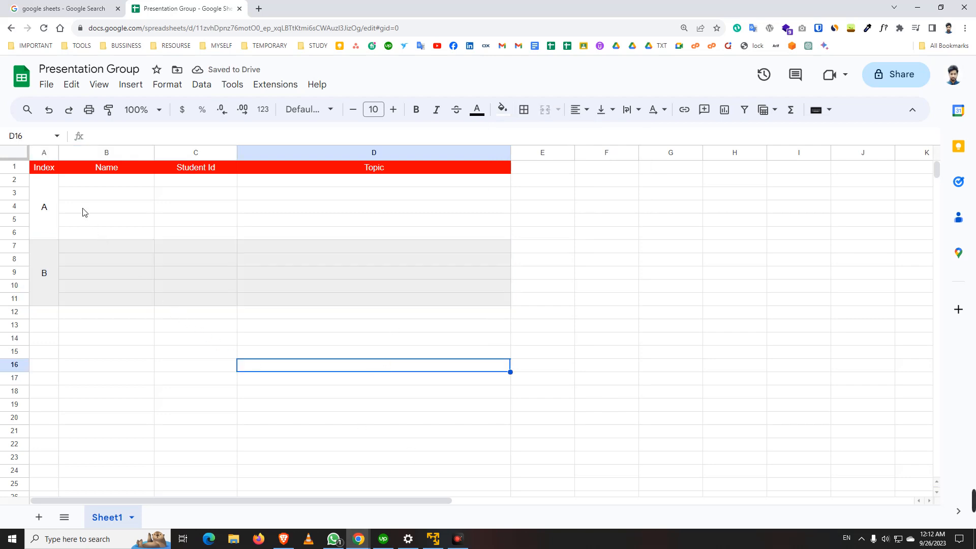
pyautogui.moveTo(52, 189); pyautogui.dragTo(288, 219)
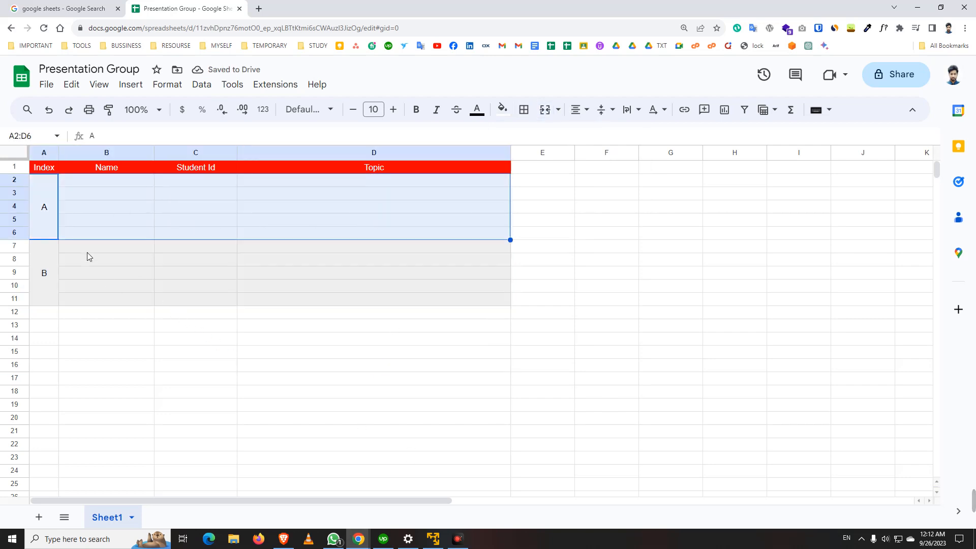
pyautogui.moveTo(87, 252); pyautogui.dragTo(462, 304)
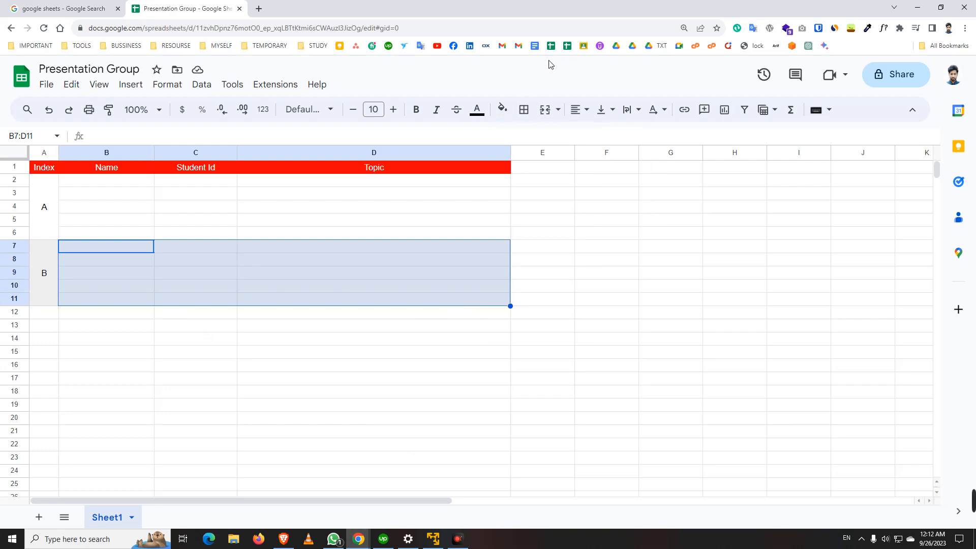
pyautogui.click(145, 337)
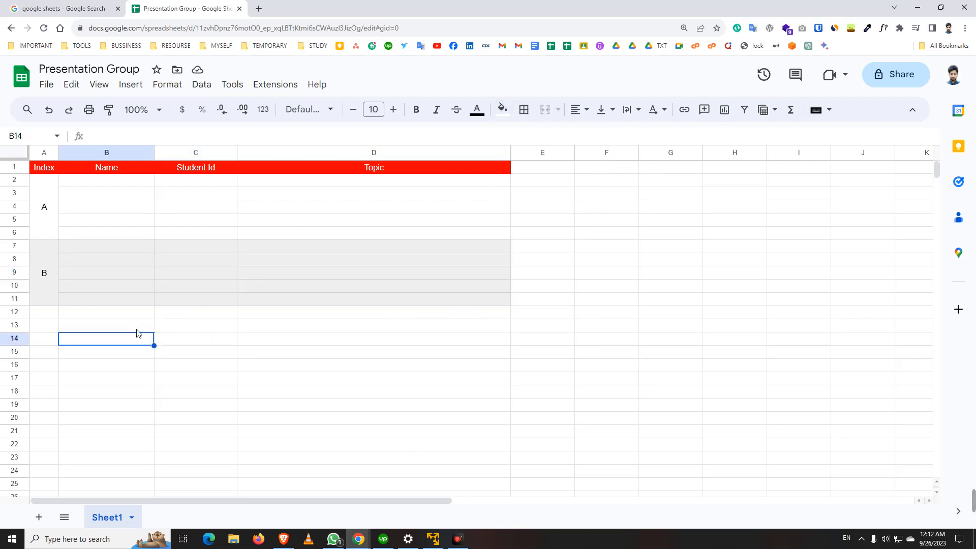
pyautogui.click(273, 351)
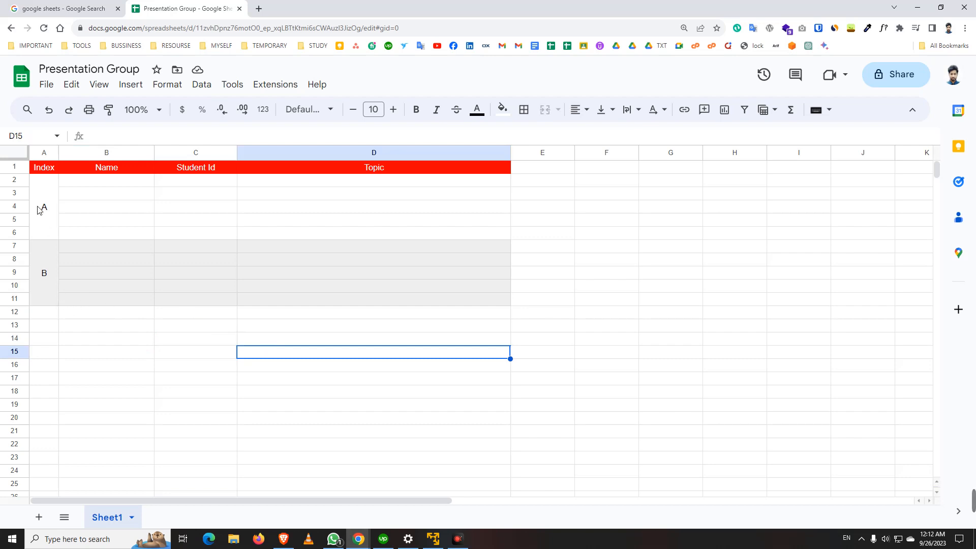
pyautogui.moveTo(37, 180); pyautogui.dragTo(504, 297)
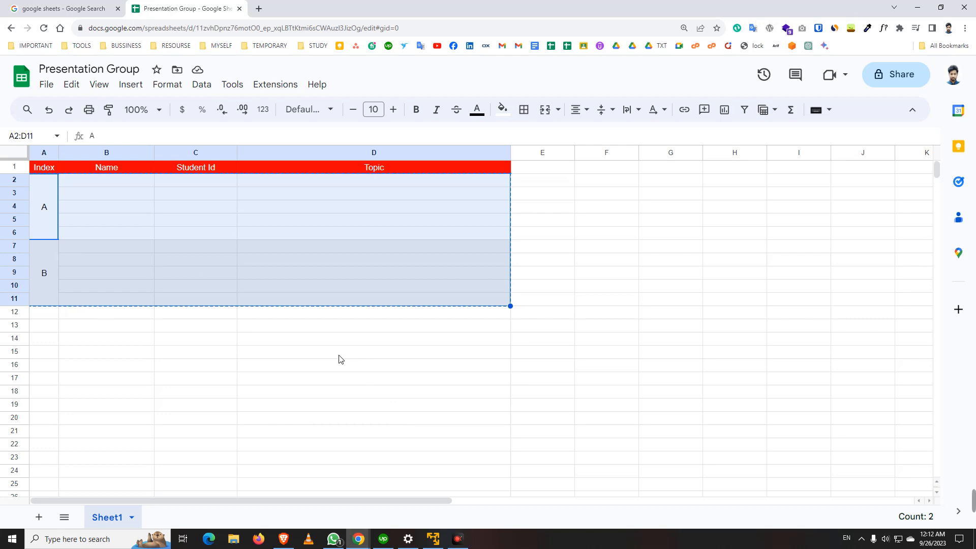
# - Paste the copied A/B group block at A12, A22 and A32
pyautogui.click(39, 318)
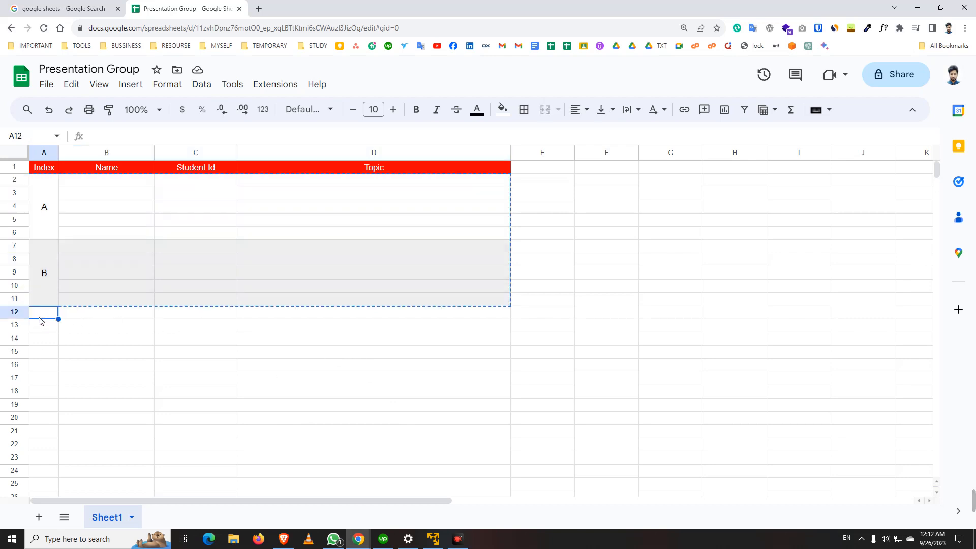
pyautogui.hotkey('ctrl', 'v')
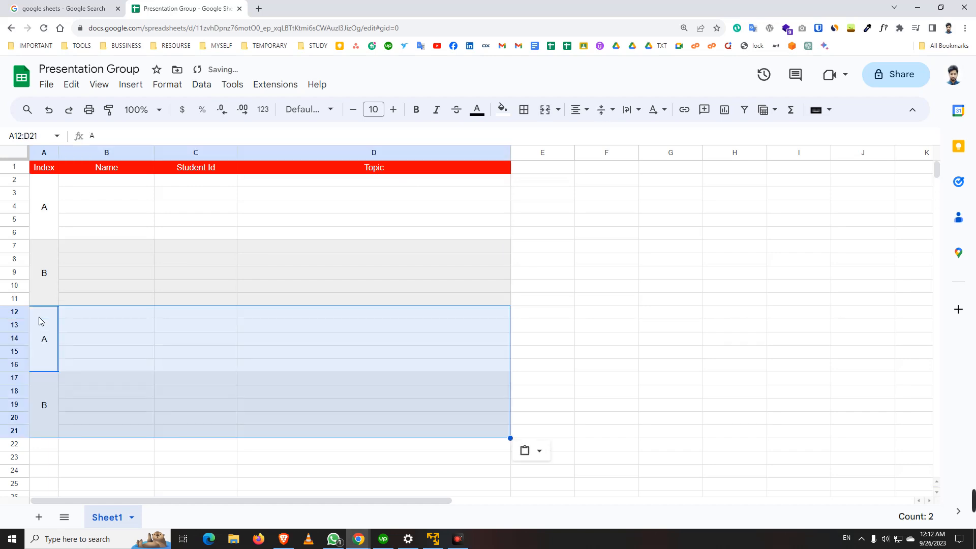
pyautogui.scroll(-2, 125, 328)
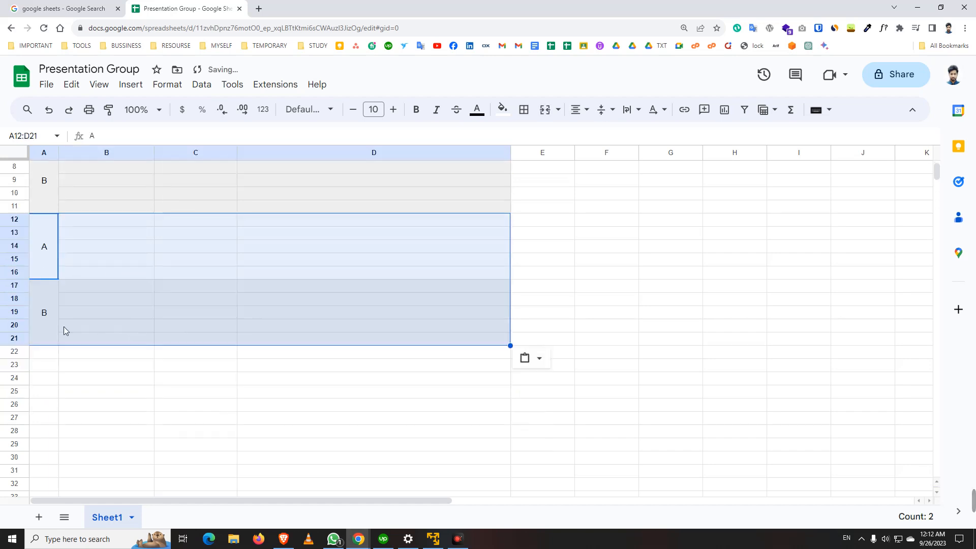
pyautogui.click(40, 358)
pyautogui.hotkey('ctrl', 'v')
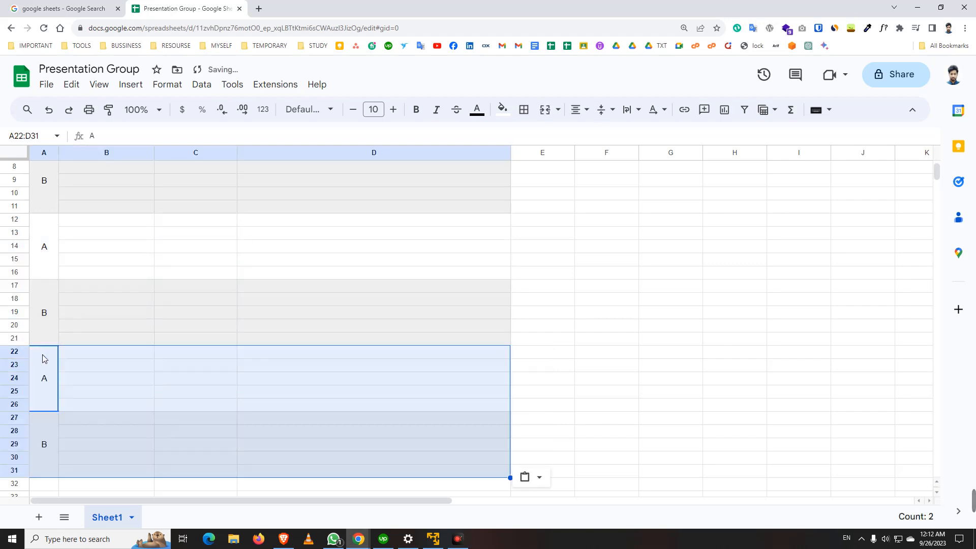
pyautogui.scroll(-2, 127, 339)
pyautogui.click(50, 393)
pyautogui.hotkey('ctrl', 'v')
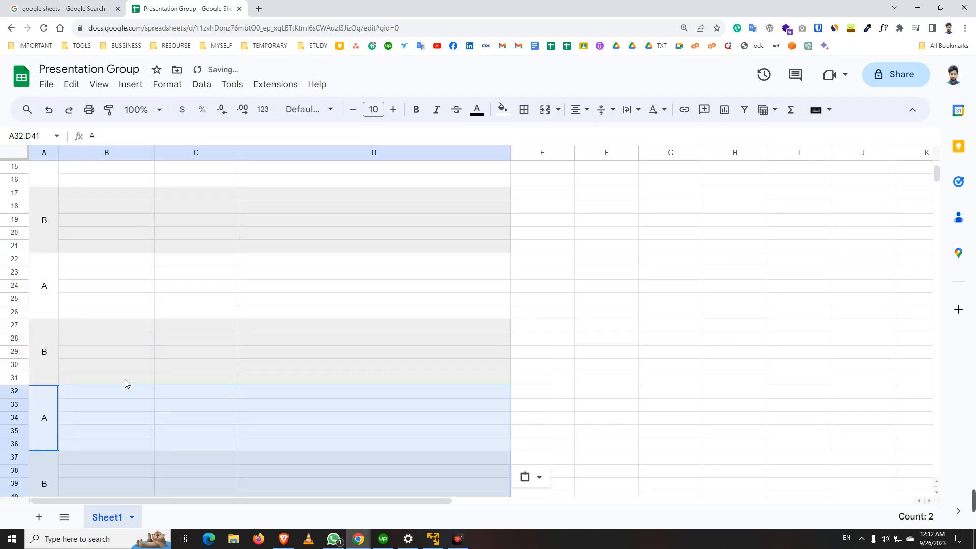
pyautogui.scroll(5, 124, 380)
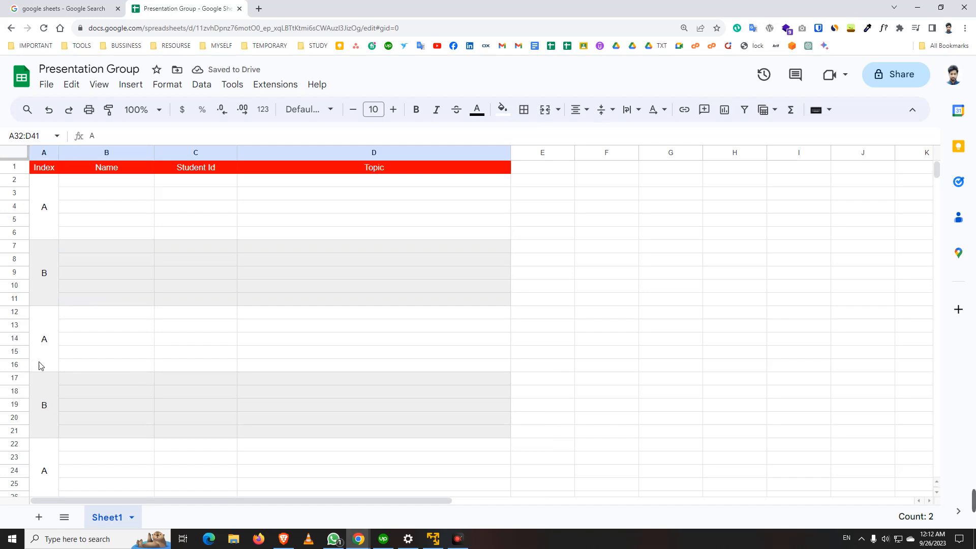
pyautogui.scroll(-1, 57, 366)
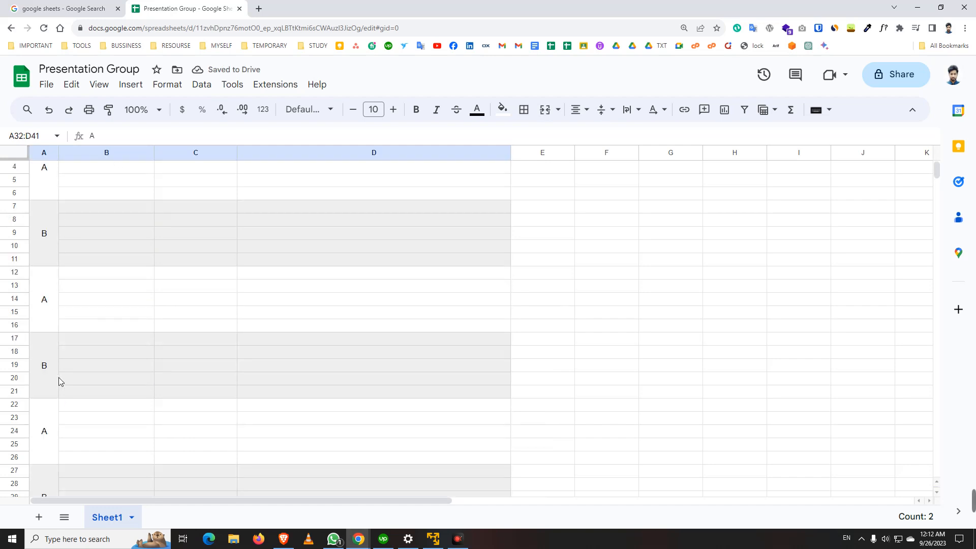
pyautogui.scroll(1, 57, 374)
# - Relabel the merged index groups in rows 12–16 and 17–21 as C and D
pyautogui.doubleClick(45, 342)
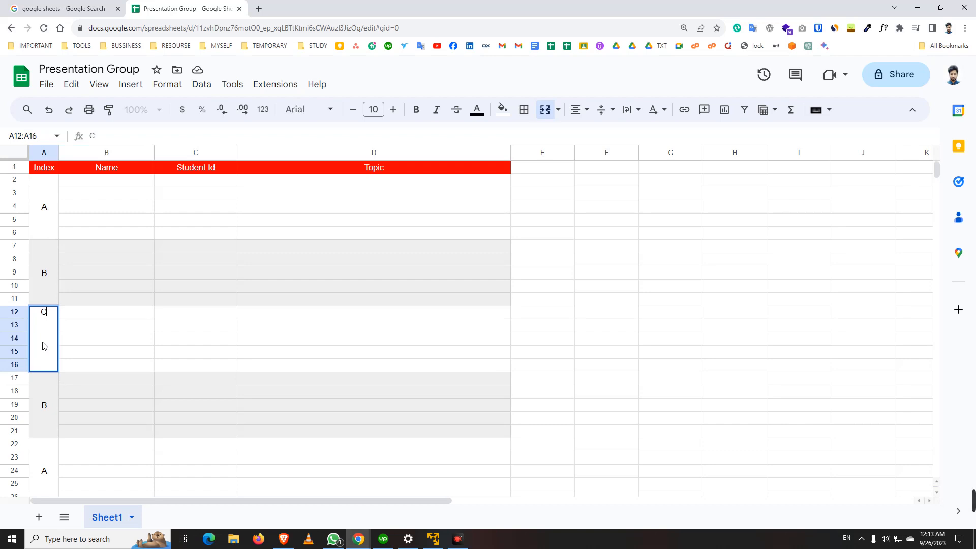
pyautogui.click(42, 407)
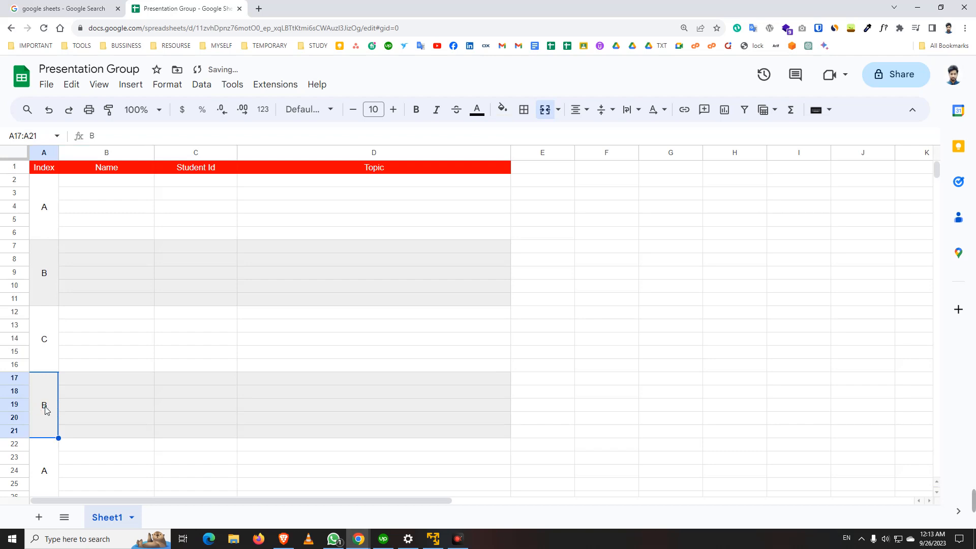
pyautogui.doubleClick(45, 410)
pyautogui.write('D')
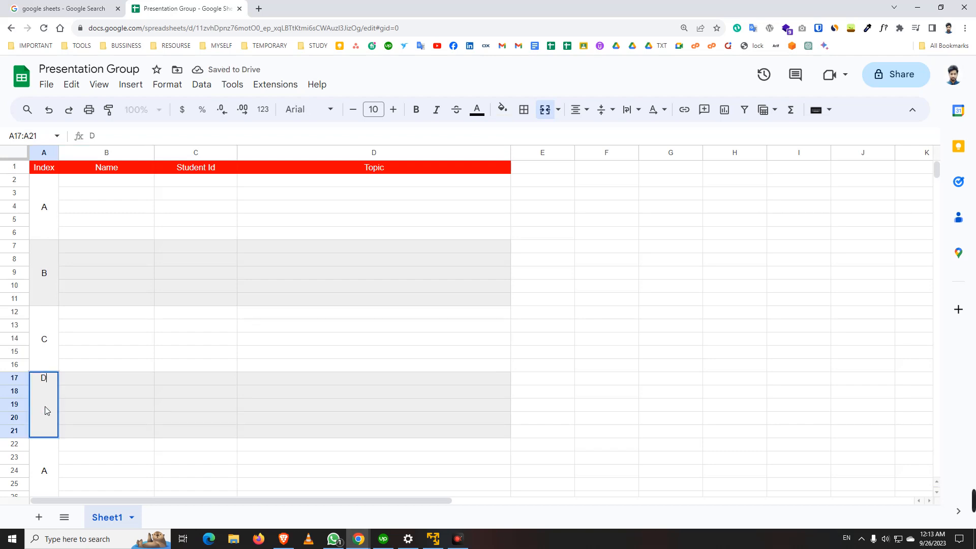
pyautogui.scroll(-5, 51, 407)
pyautogui.click(112, 312)
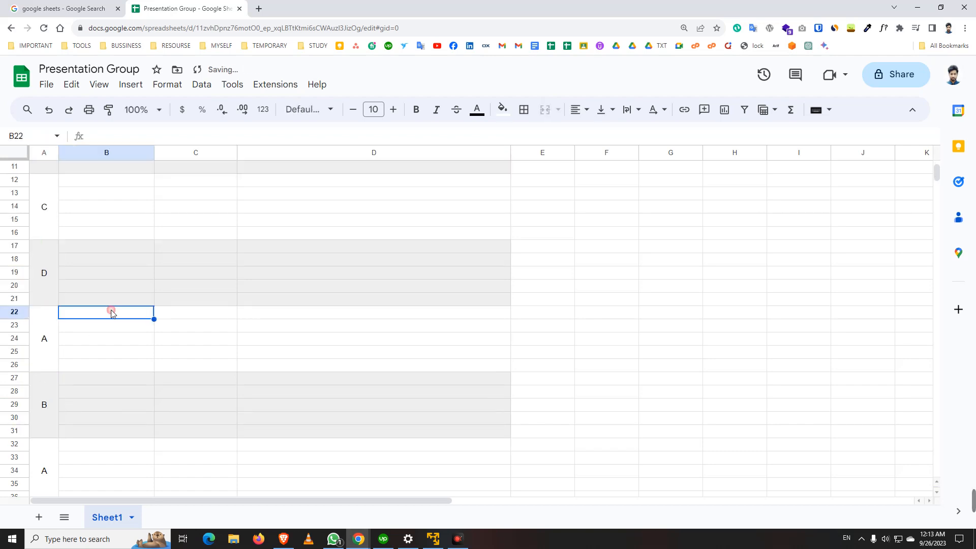
pyautogui.click(44, 339)
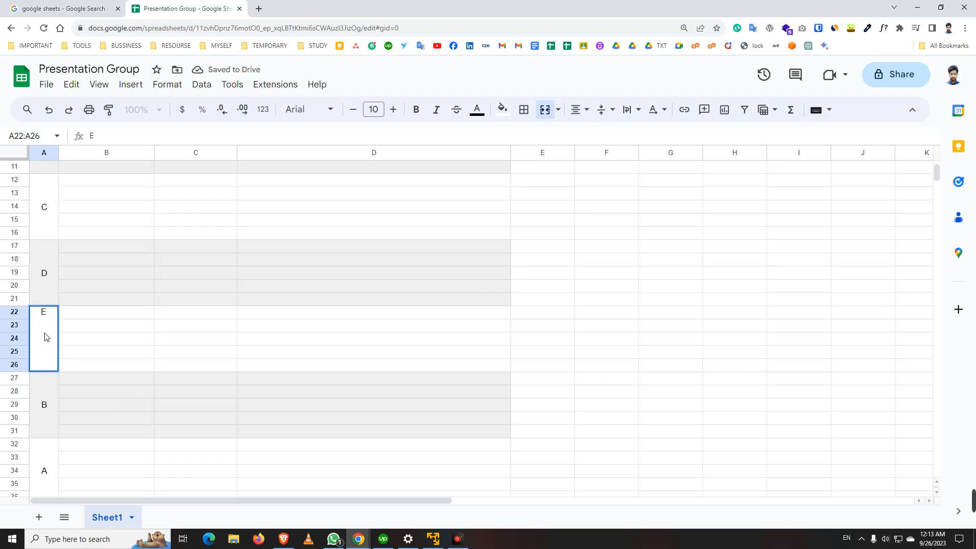
# - Relabel the merged index groups in rows 27–31 and 32–36 as F and G
pyautogui.doubleClick(42, 423)
pyautogui.press('BackSpace')
pyautogui.write('F')
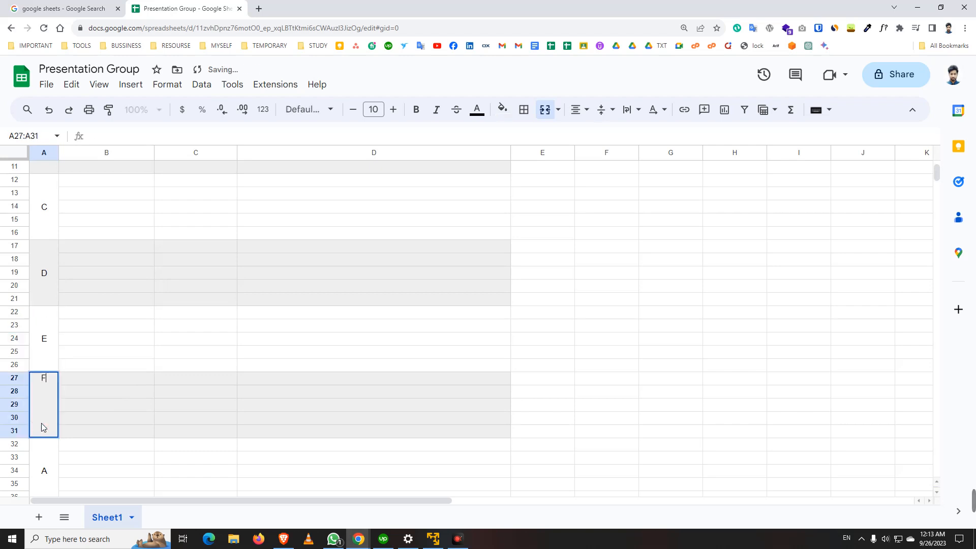
pyautogui.click(25, 463)
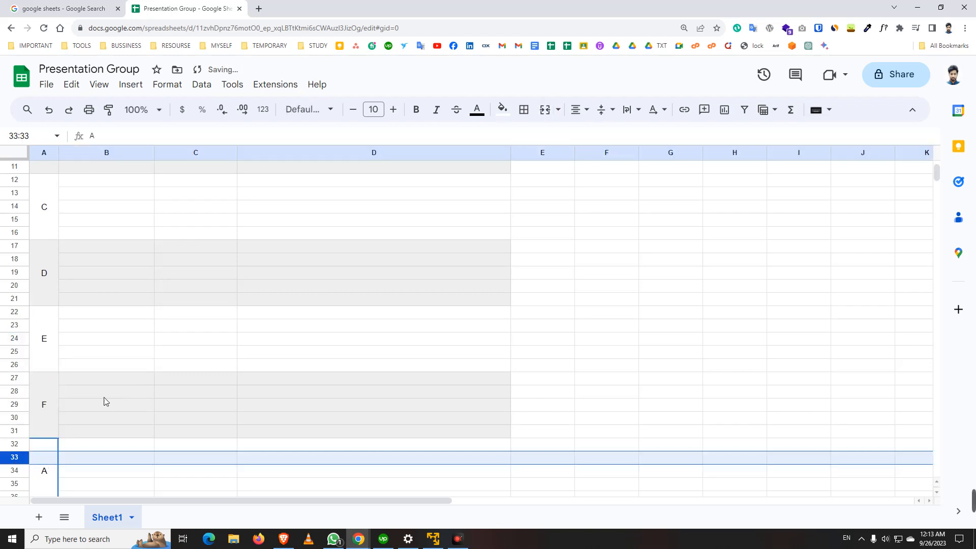
pyautogui.click(112, 390)
pyautogui.click(45, 466)
pyautogui.scroll(-2, 105, 423)
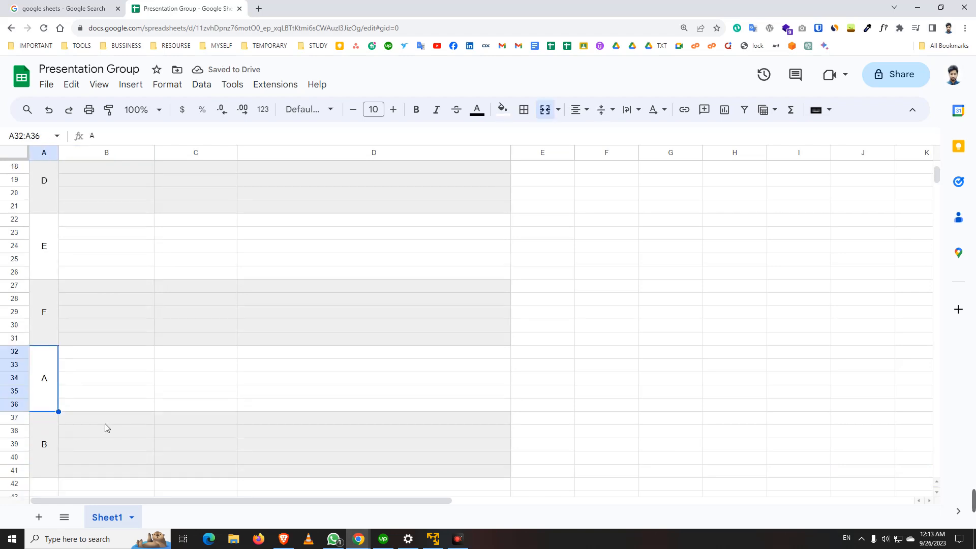
pyautogui.write('G')
pyautogui.click(36, 443)
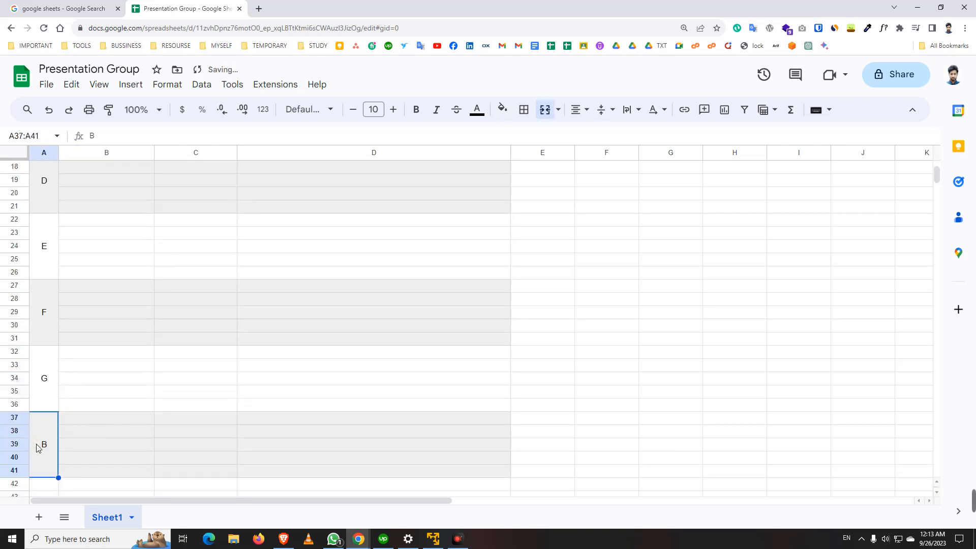
# - Label the last index group H, then return to cell B4 under the header
pyautogui.write('G')
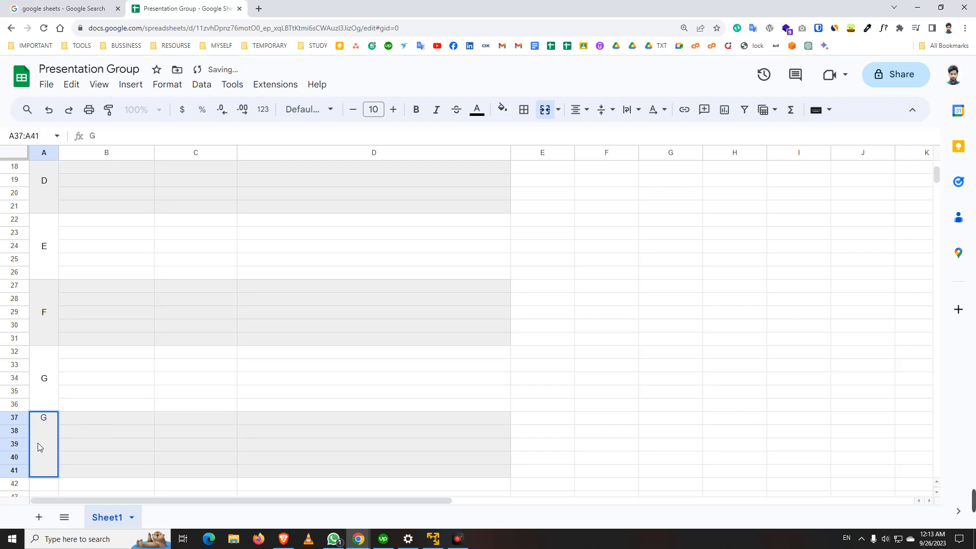
pyautogui.write('H')
pyautogui.click(76, 392)
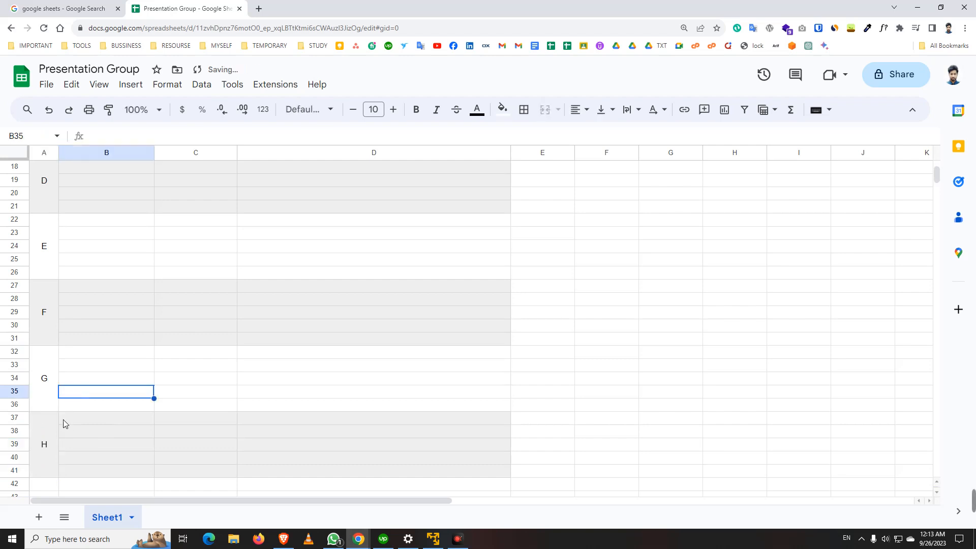
pyautogui.click(92, 442)
pyautogui.click(84, 367)
pyautogui.click(109, 312)
pyautogui.click(113, 246)
pyautogui.click(117, 199)
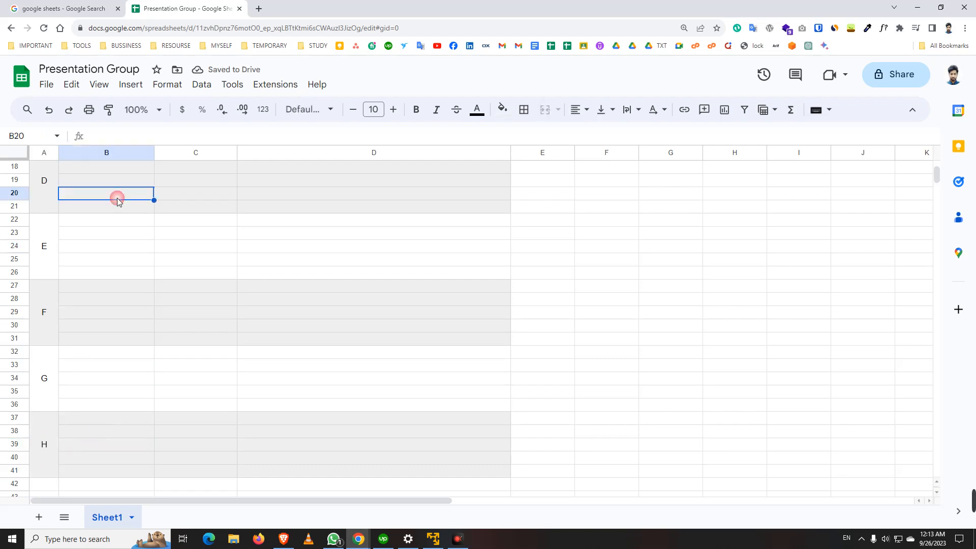
pyautogui.scroll(5, 187, 329)
pyautogui.click(84, 339)
pyautogui.click(102, 285)
pyautogui.click(114, 205)
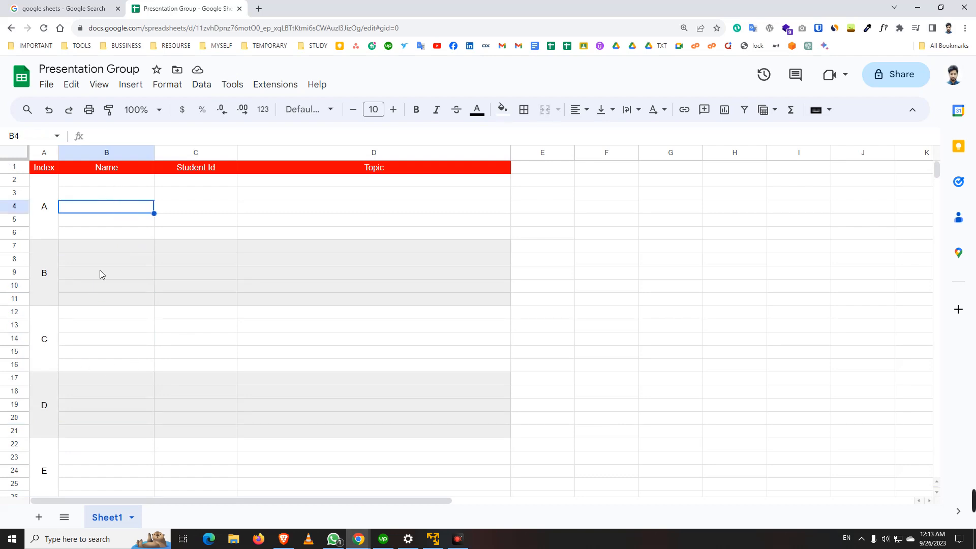
pyautogui.scroll(-10, 149, 302)
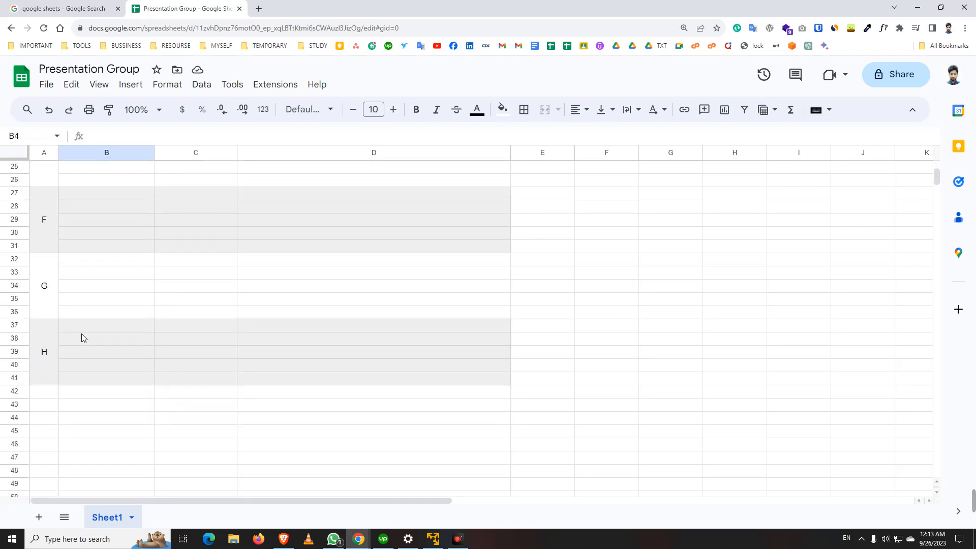
pyautogui.scroll(8, 81, 348)
pyautogui.scroll(3, 92, 347)
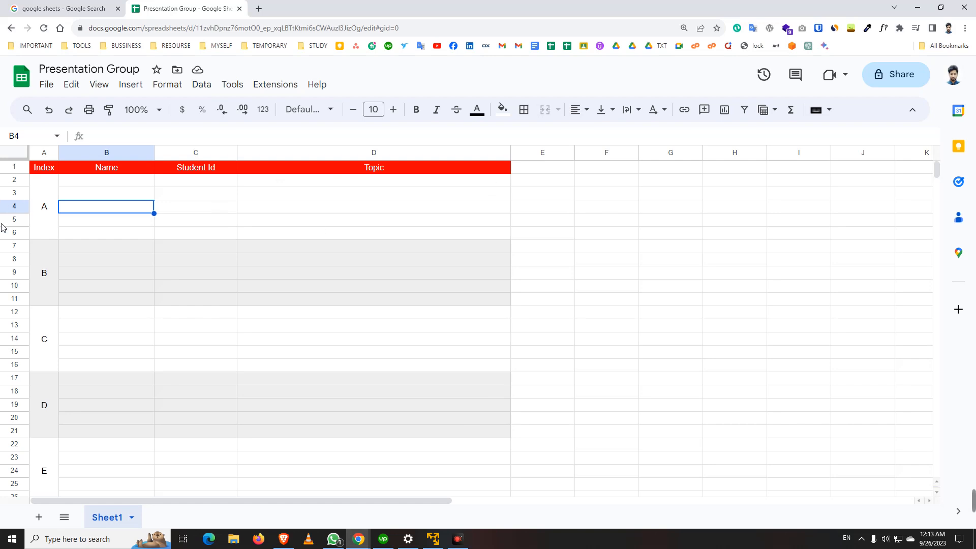
# - Copy the Presentation Group share link and open it in Brave, which requests access
pyautogui.click(889, 78)
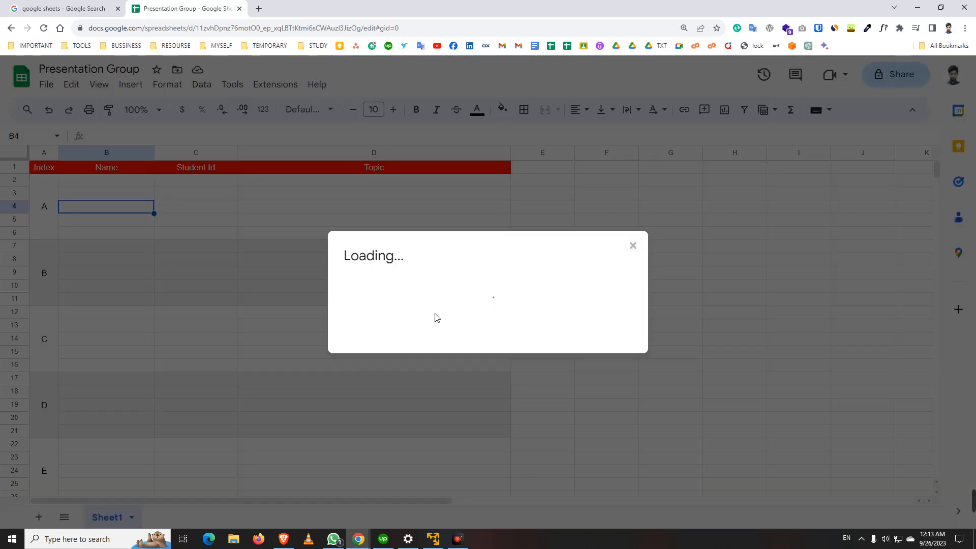
pyautogui.click(395, 397)
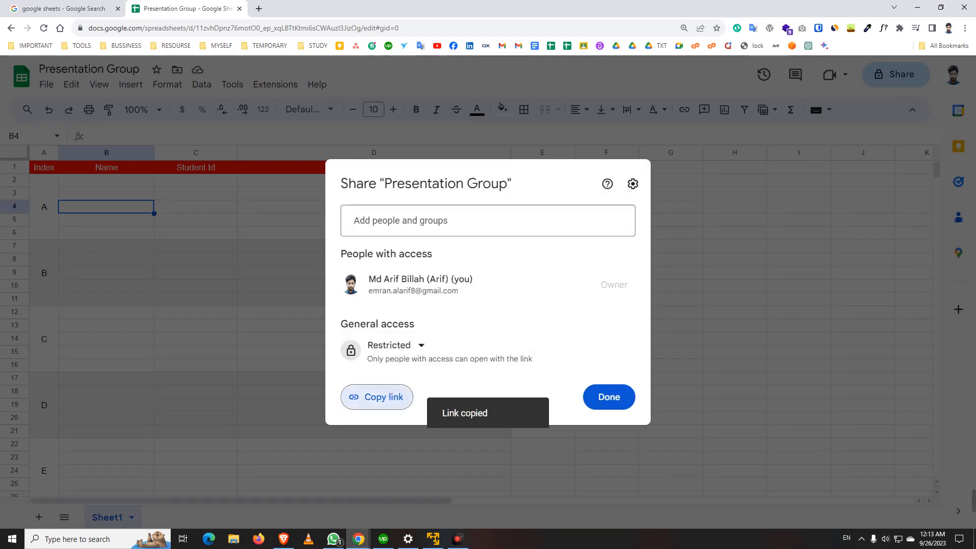
pyautogui.press('super+4')
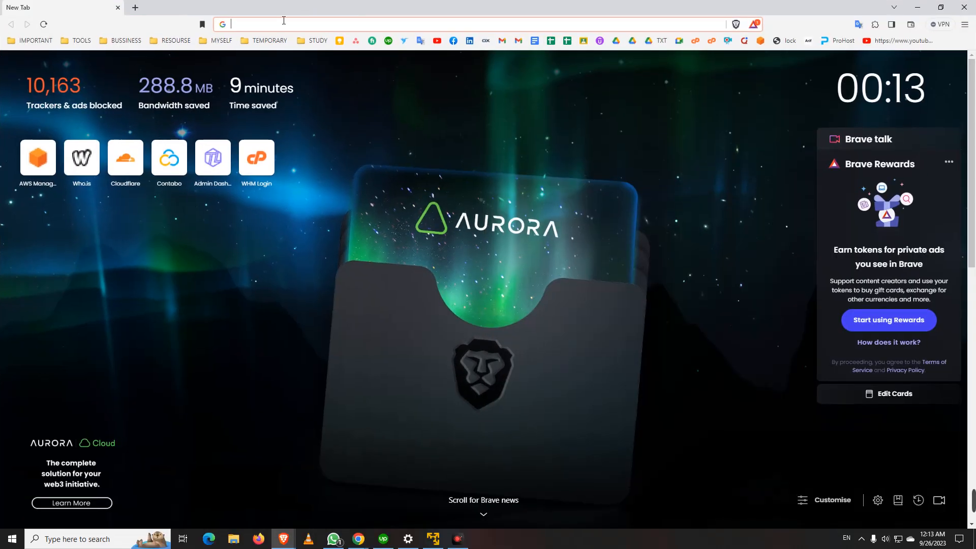
pyautogui.rightClick(288, 24)
pyautogui.click(321, 97)
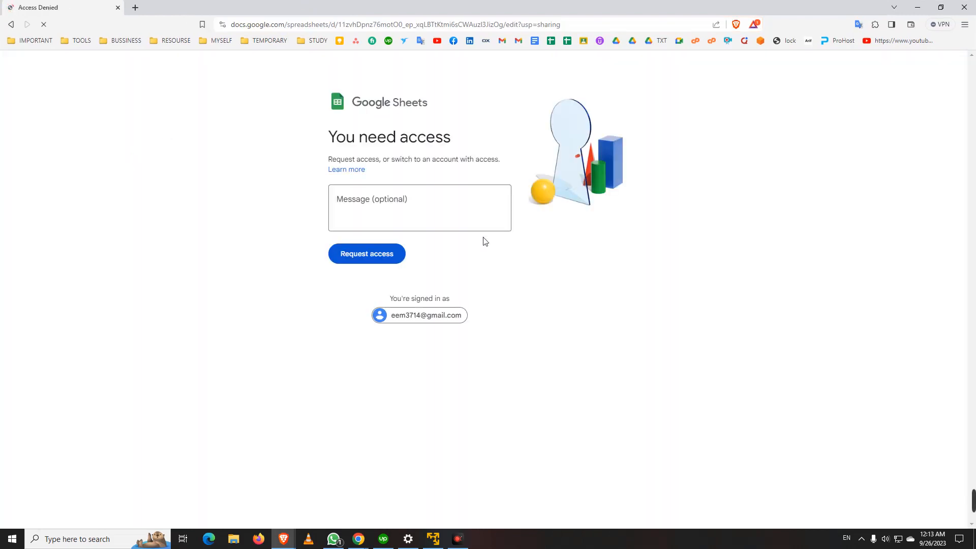
pyautogui.click(964, 8)
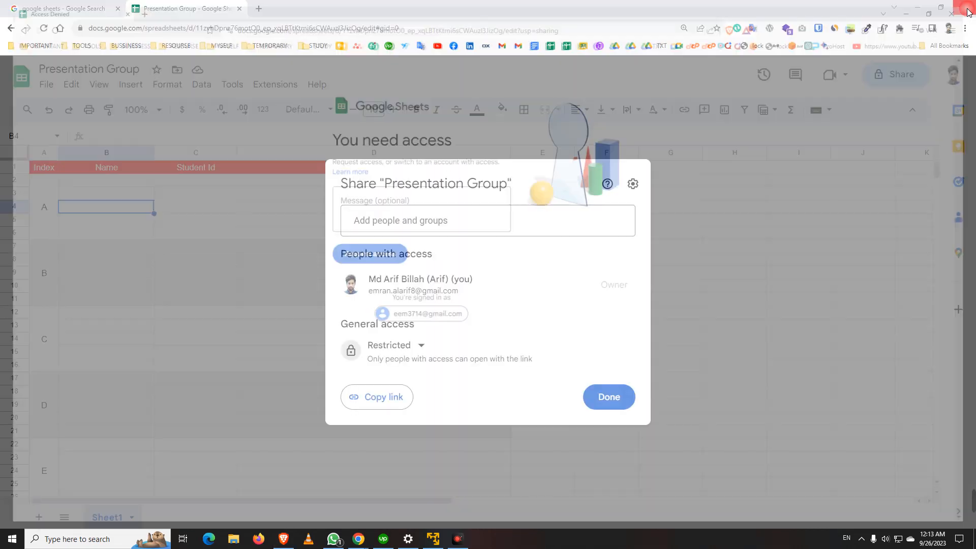
# - Set Presentation Group's general access to Anyone with the link as Editor
pyautogui.click(720, 221)
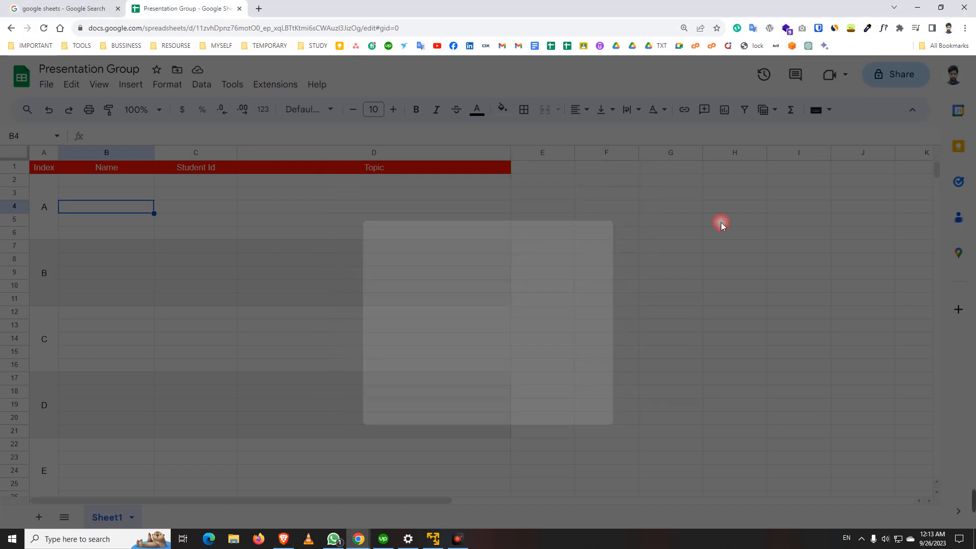
pyautogui.click(892, 82)
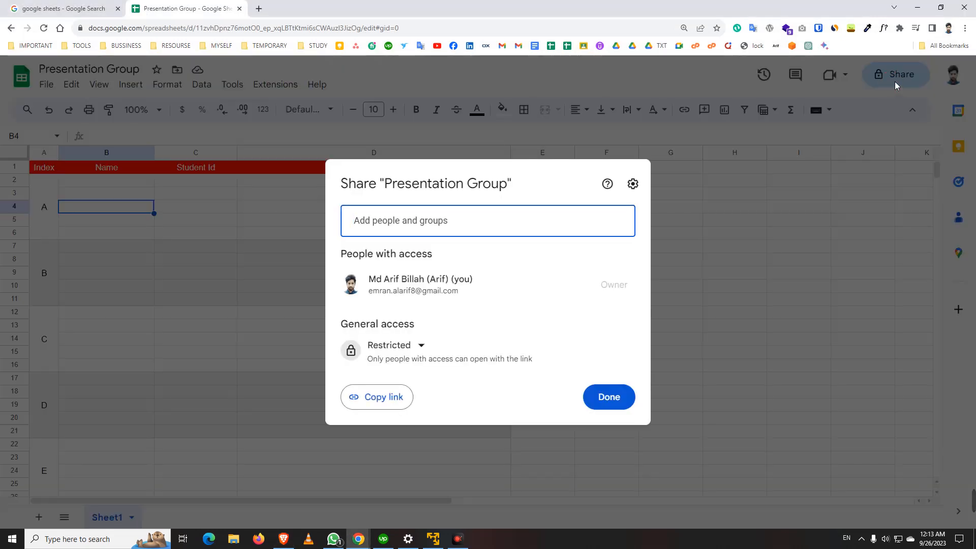
pyautogui.click(420, 347)
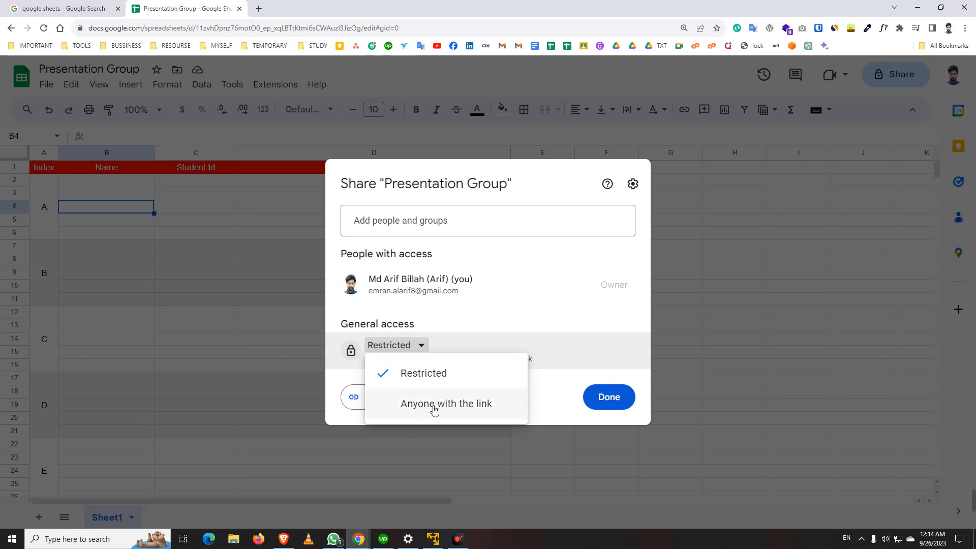
pyautogui.click(407, 404)
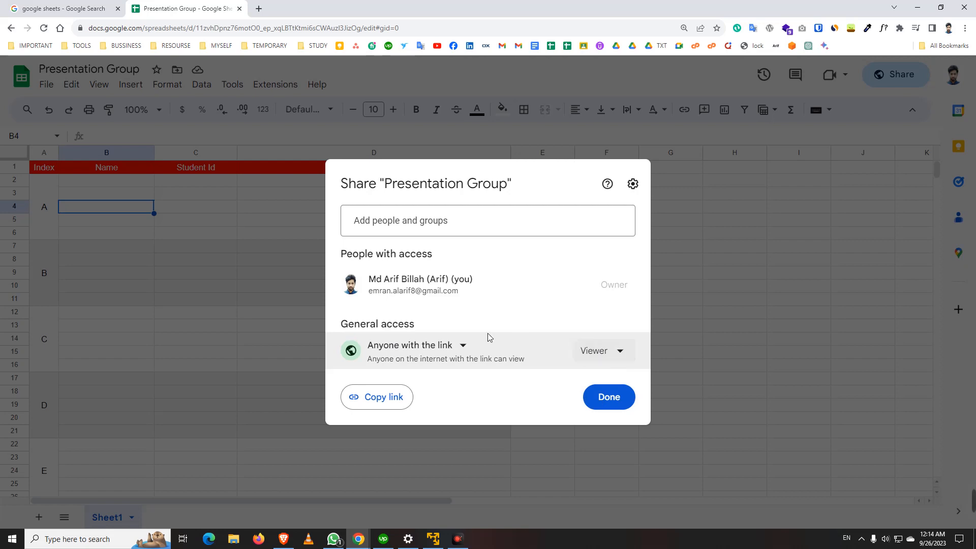
pyautogui.click(464, 346)
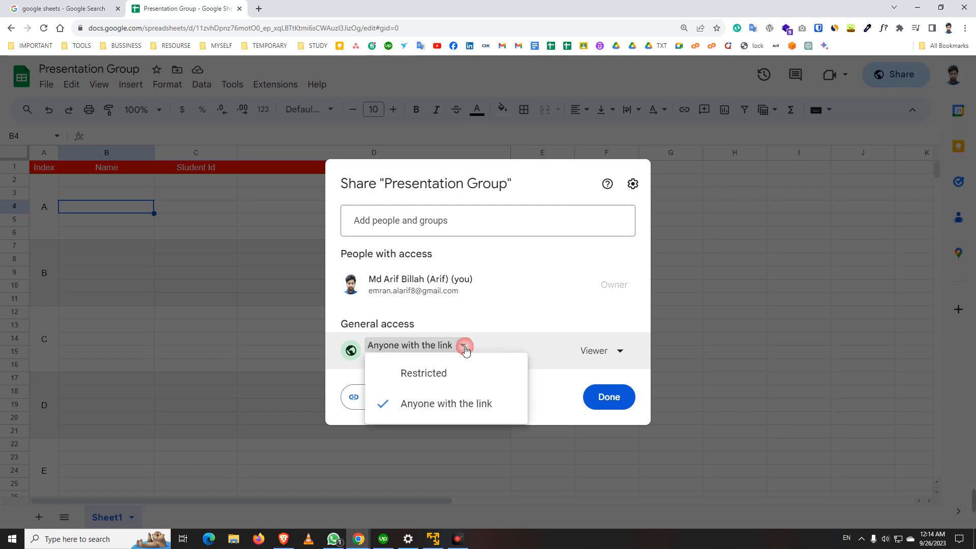
pyautogui.click(469, 372)
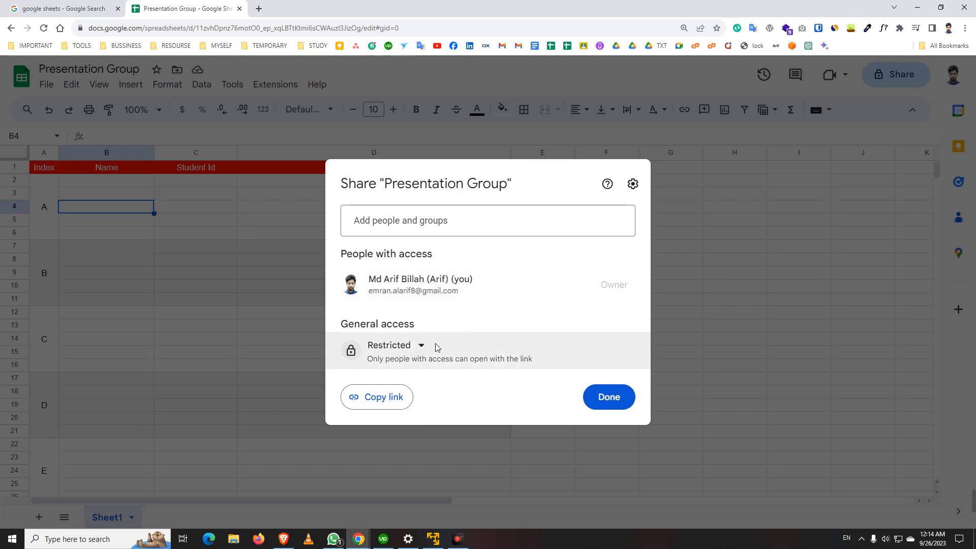
pyautogui.click(423, 347)
pyautogui.click(441, 405)
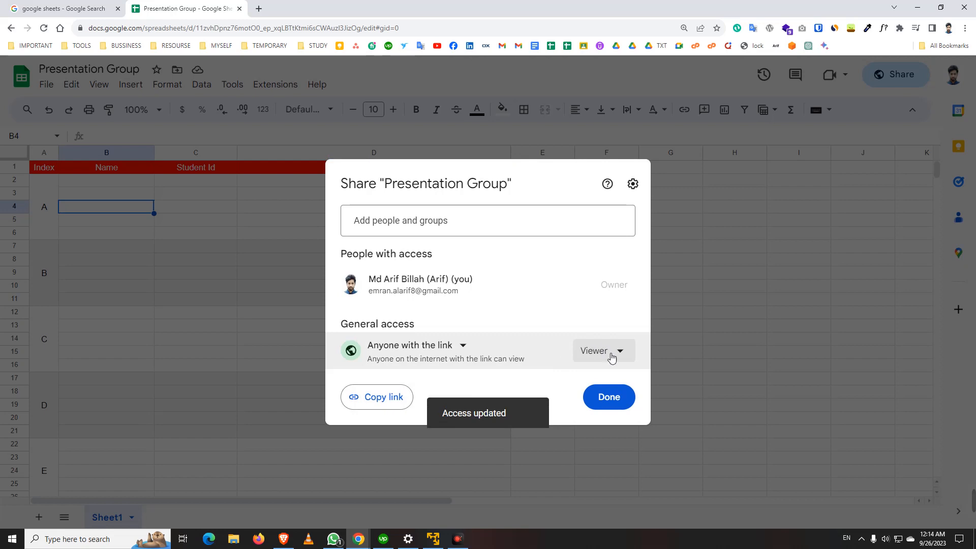
pyautogui.click(619, 351)
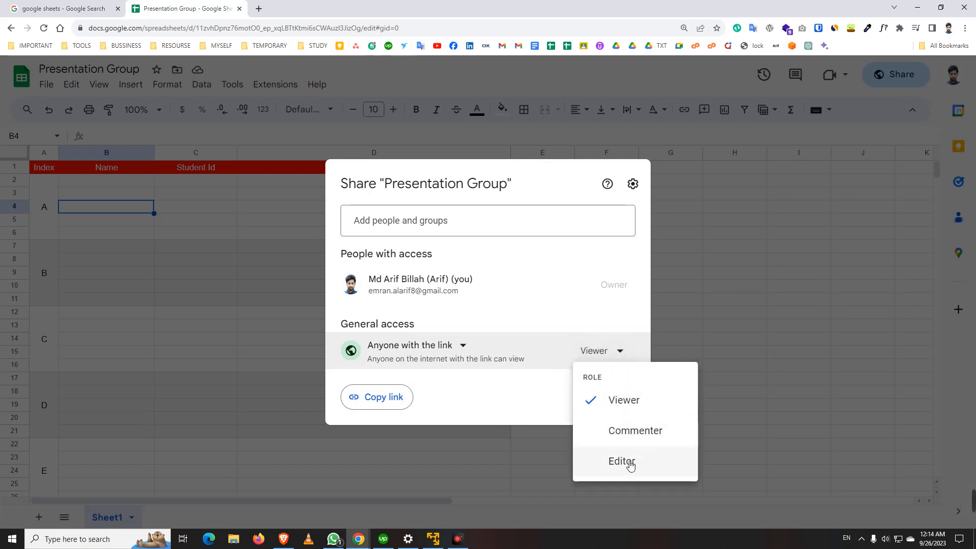
pyautogui.click(624, 463)
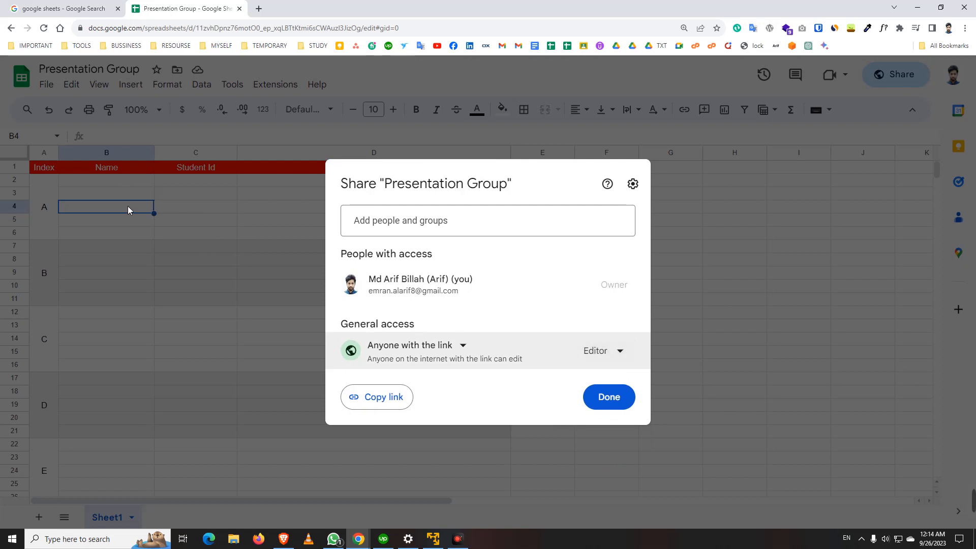
pyautogui.click(609, 396)
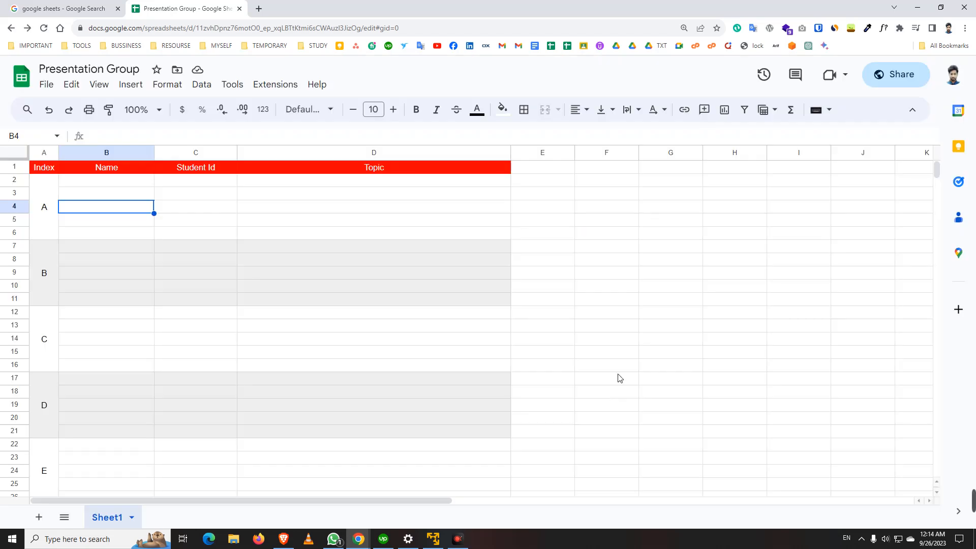
# - Re-copy the sheet's share link and switch to the Brave browser
pyautogui.click(895, 76)
pyautogui.click(382, 398)
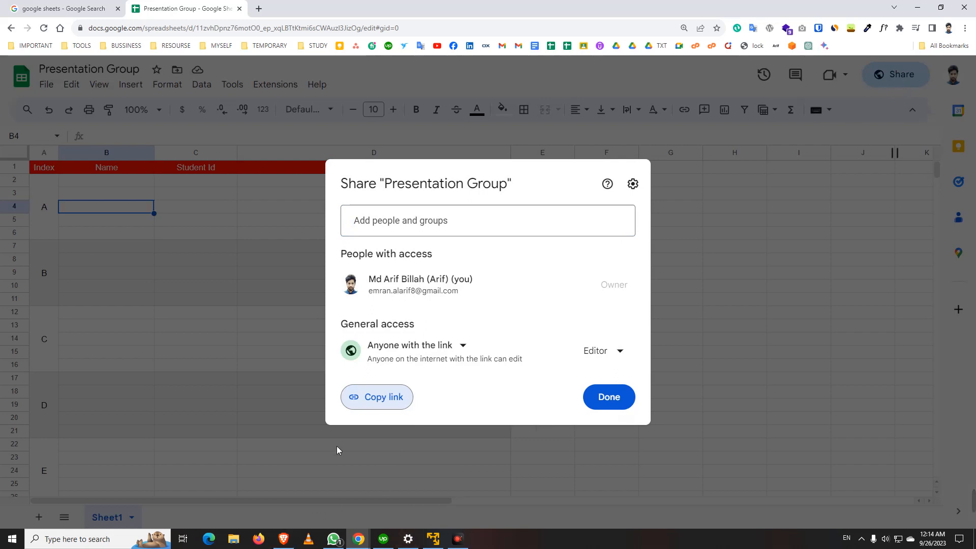
pyautogui.click(284, 541)
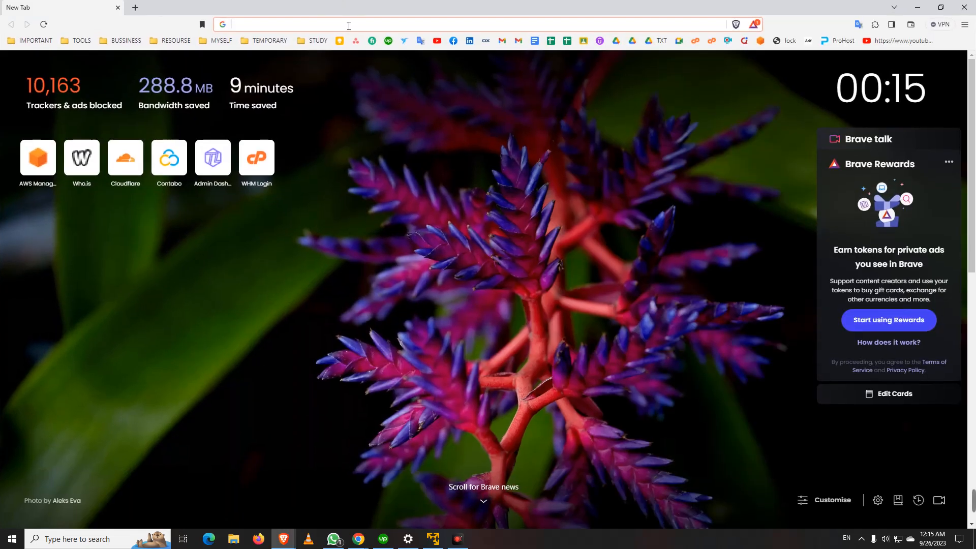
# - Paste and open the link in Brave, dismiss the signed-in notice, and select B2
pyautogui.rightClick(348, 25)
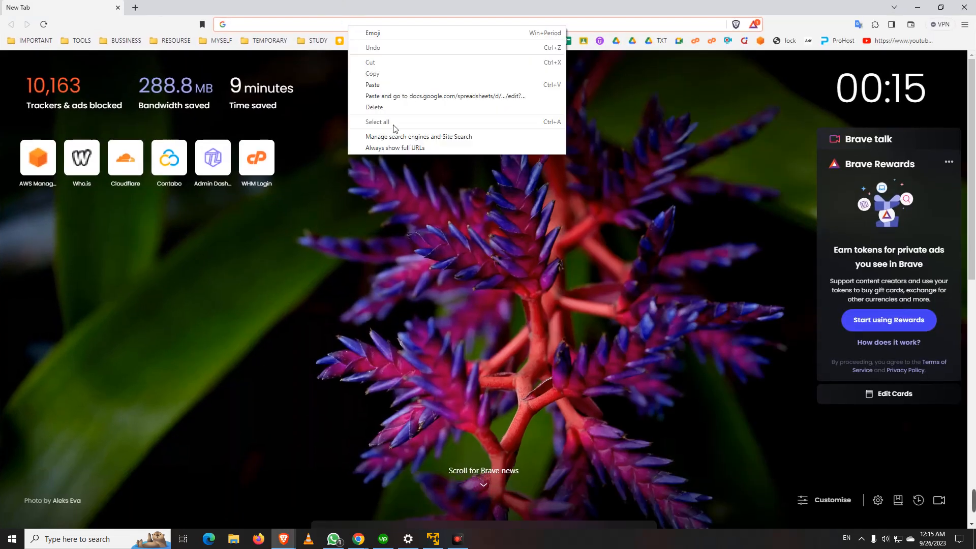
pyautogui.click(403, 96)
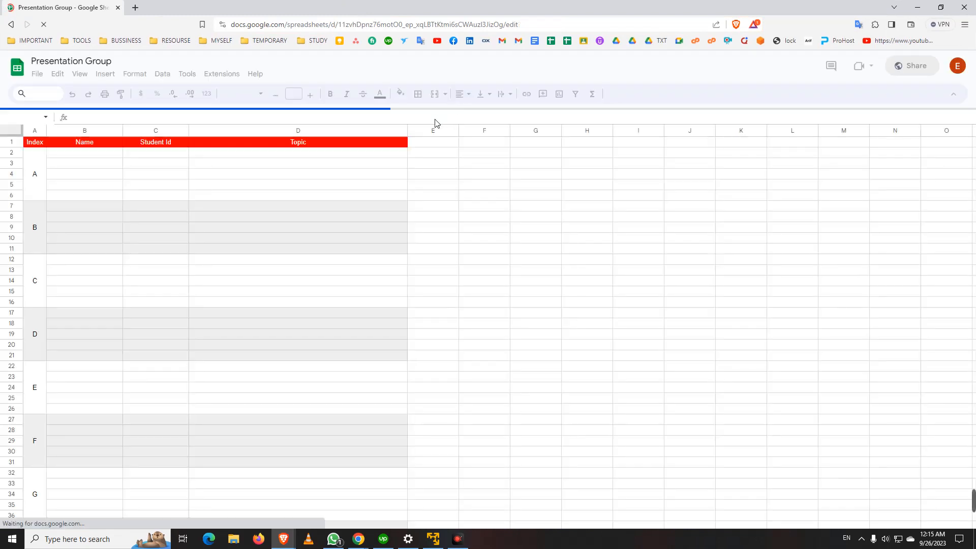
pyautogui.click(56, 163)
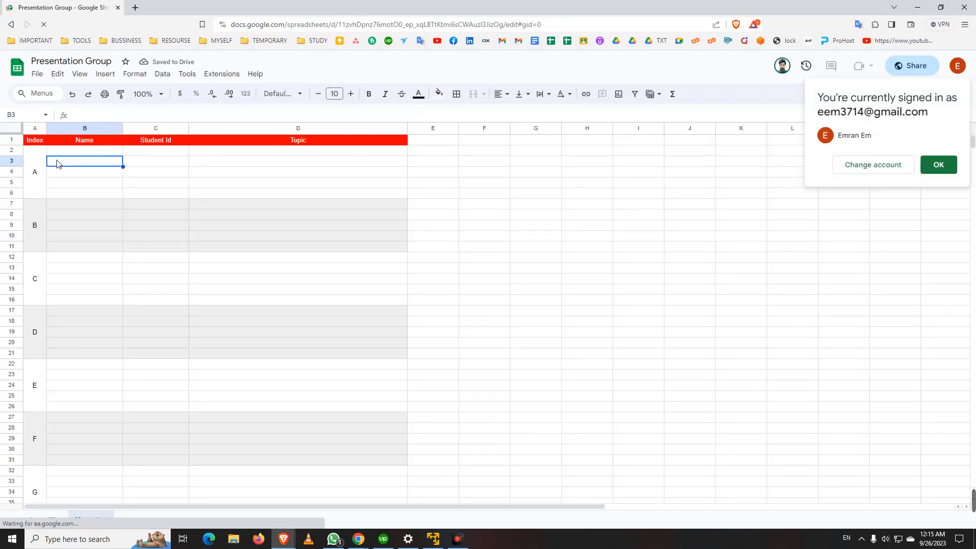
pyautogui.click(80, 154)
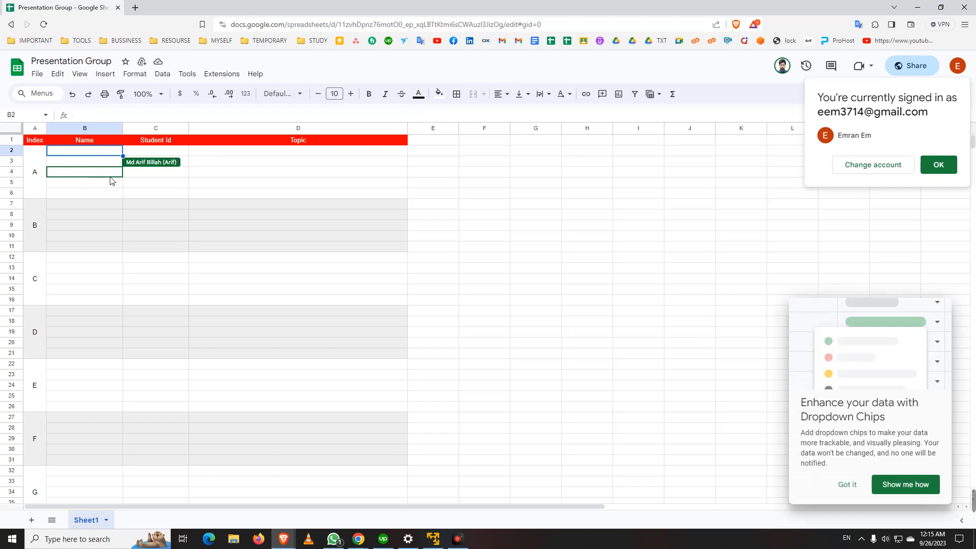
pyautogui.press('Down')
pyautogui.press('Down')
pyautogui.click(939, 165)
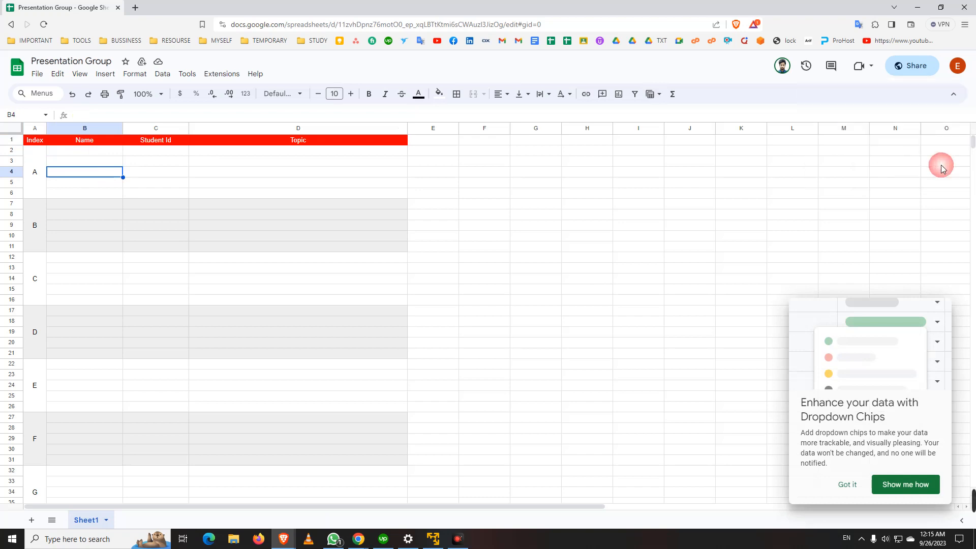
pyautogui.click(89, 154)
# - Fill row 2 with a test name, Student Id 0 and Topic Null
pyautogui.write('m')
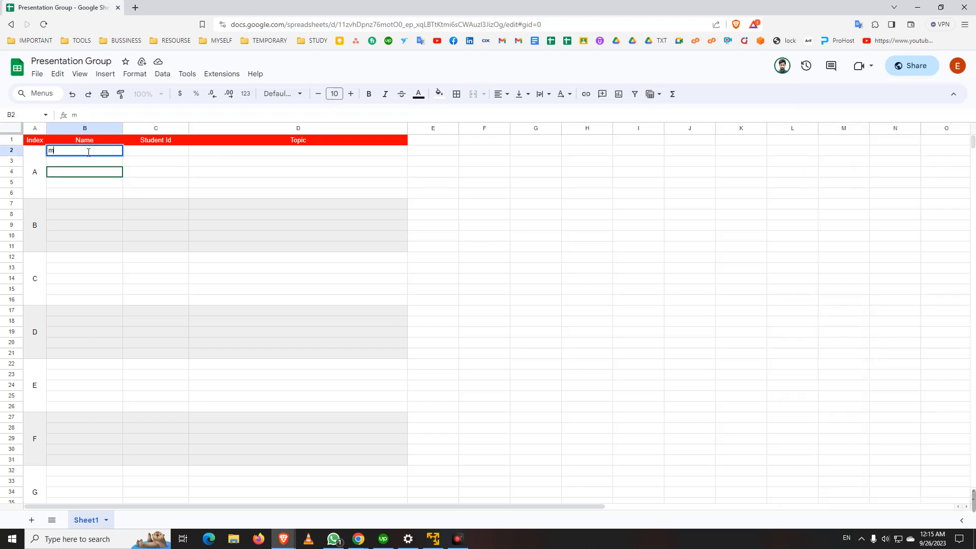
pyautogui.write('Md arif')
pyautogui.click(144, 154)
pyautogui.write('00000000')
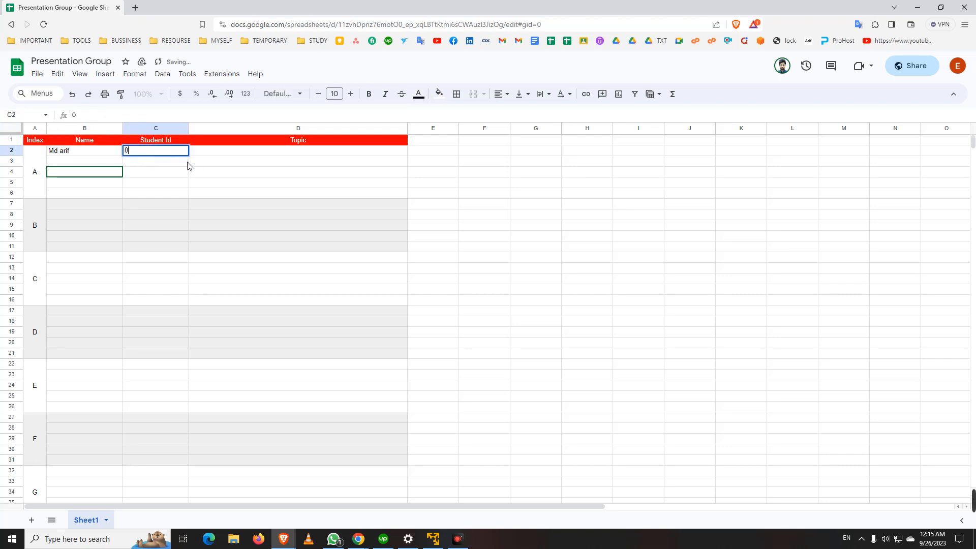
pyautogui.click(245, 155)
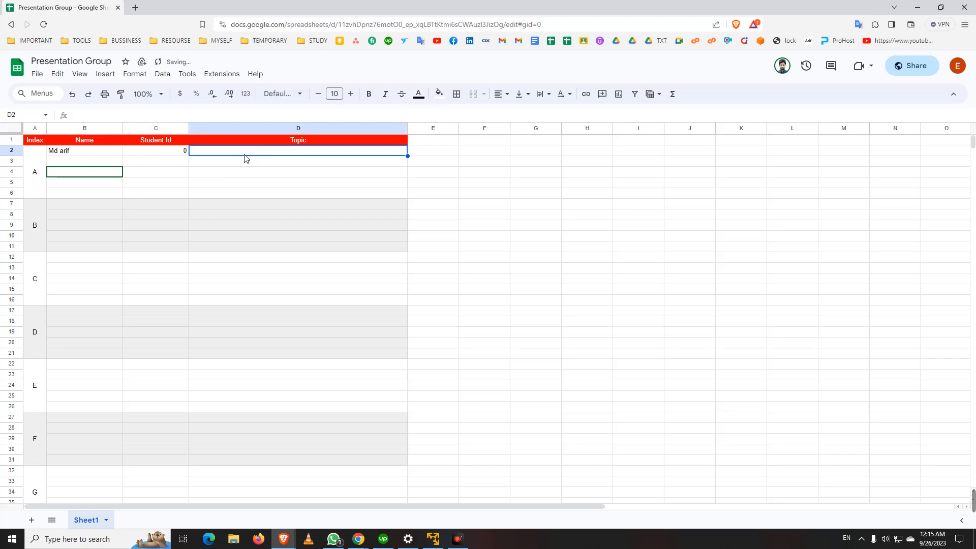
pyautogui.write('Nul')
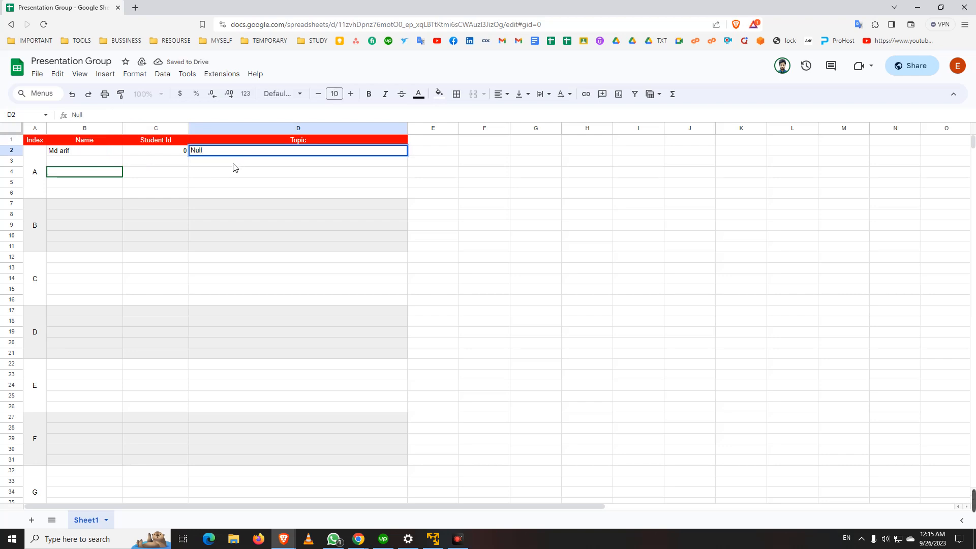
pyautogui.write('l')
pyautogui.click(232, 163)
# - Center-align the contents of range B2:D34 horizontally
pyautogui.click(165, 153)
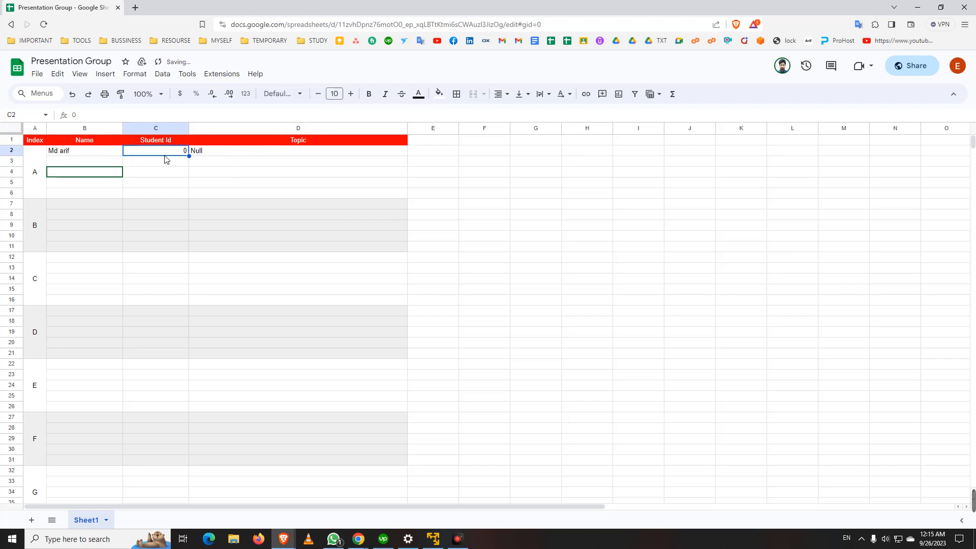
pyautogui.moveTo(61, 154); pyautogui.dragTo(327, 496)
pyautogui.click(500, 93)
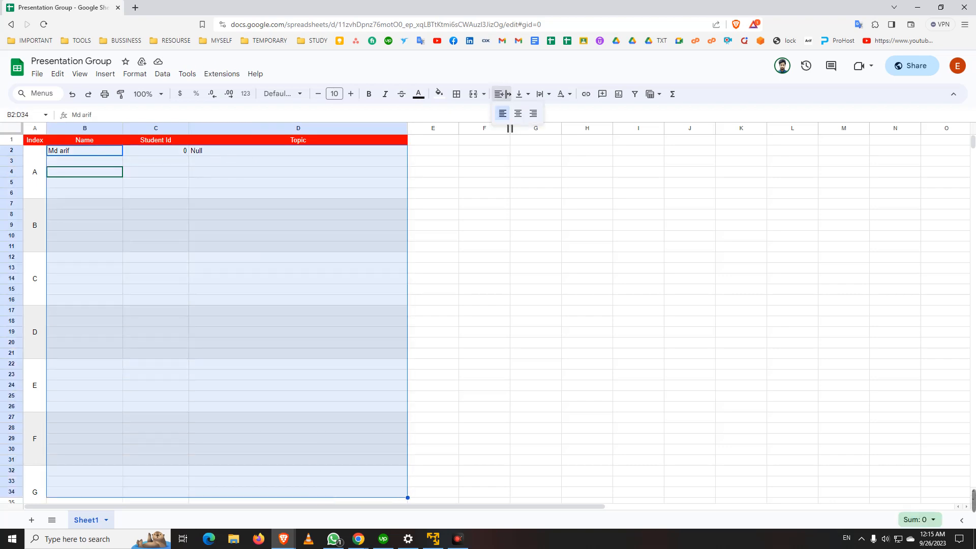
pyautogui.click(518, 114)
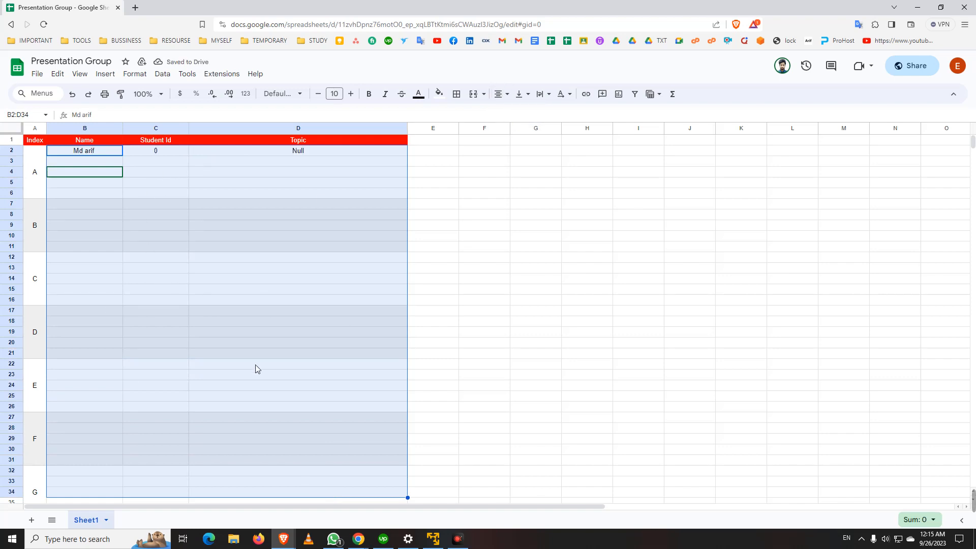
pyautogui.click(262, 278)
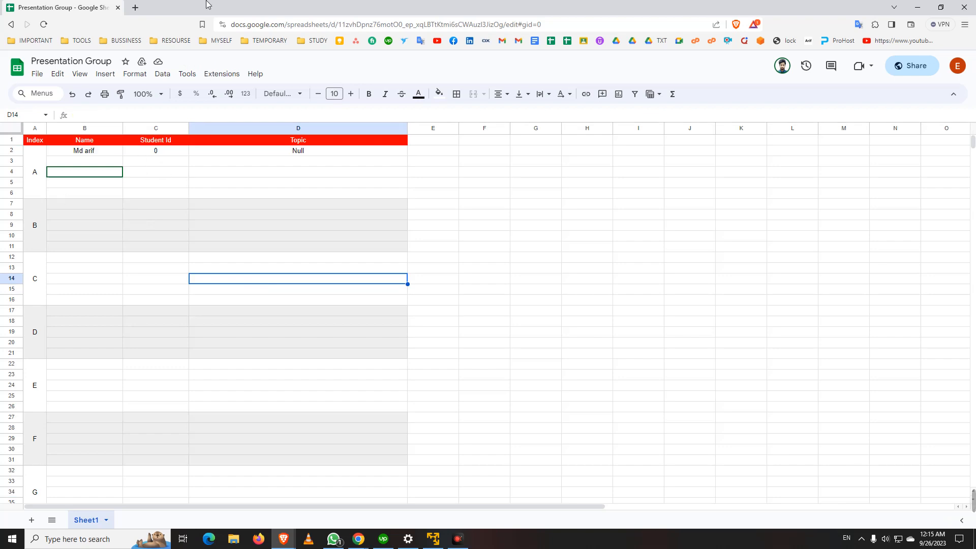
# - Check the new B2 entry in the owner's Chrome sheet, then place Brave's window back alongside
pyautogui.moveTo(205, 4); pyautogui.dragTo(975, 163)
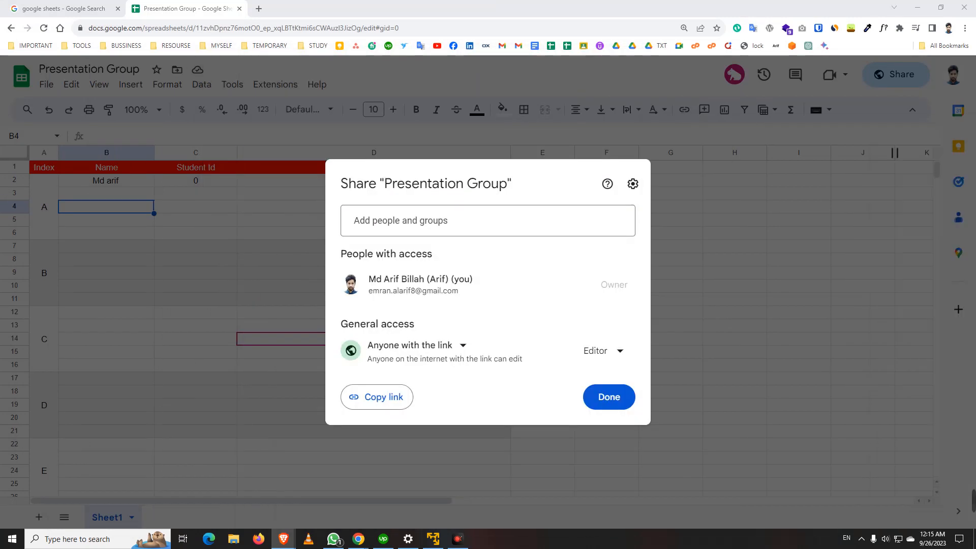
pyautogui.click(604, 399)
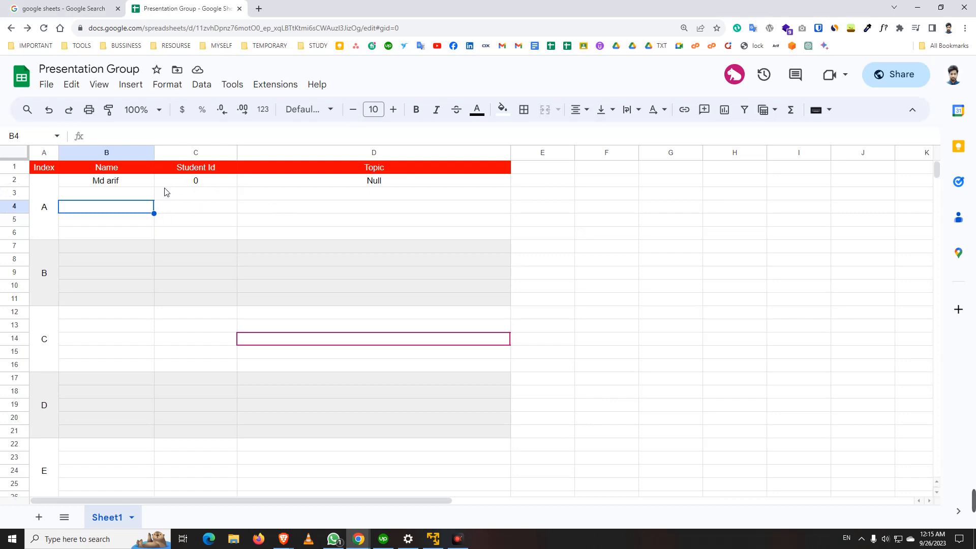
pyautogui.click(126, 182)
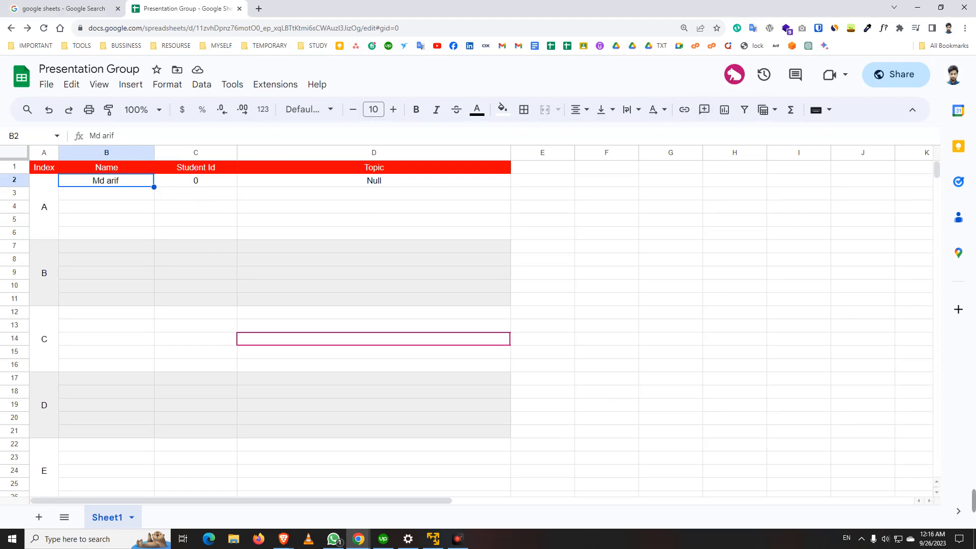
pyautogui.moveTo(975, 53); pyautogui.dragTo(579, 39)
pyautogui.click(471, 209)
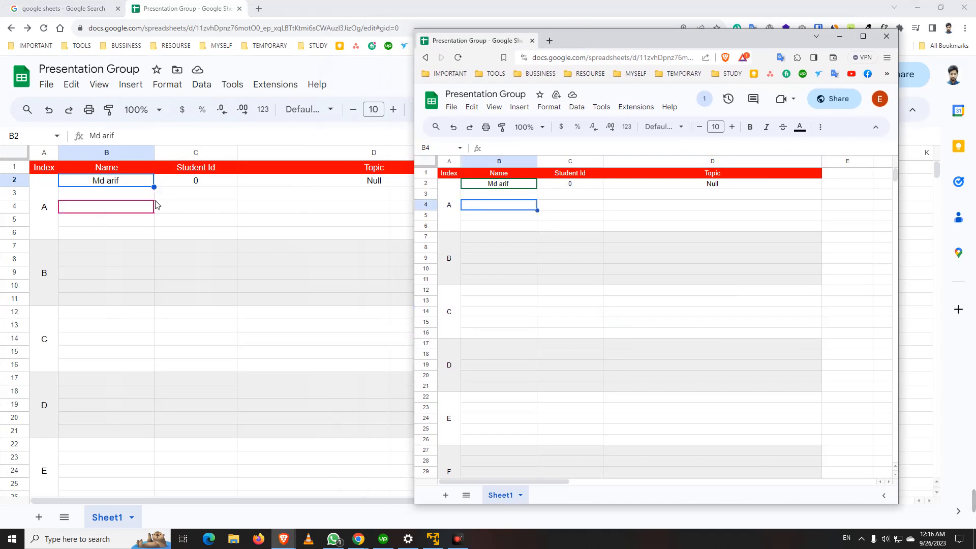
# - Type 'dfdf' in B4 of Brave's sheet, then close Brave and leave without saving
pyautogui.write('dfdf')
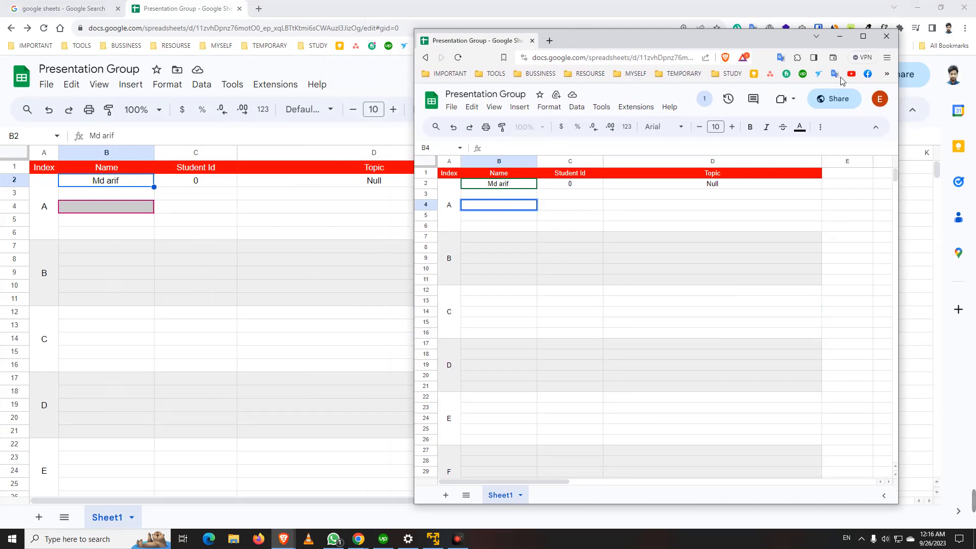
pyautogui.click(883, 38)
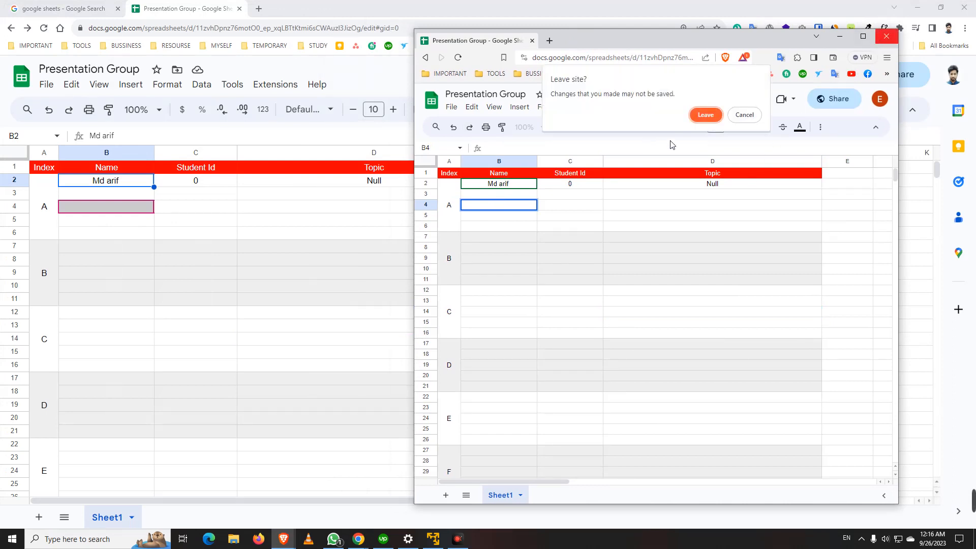
pyautogui.click(706, 114)
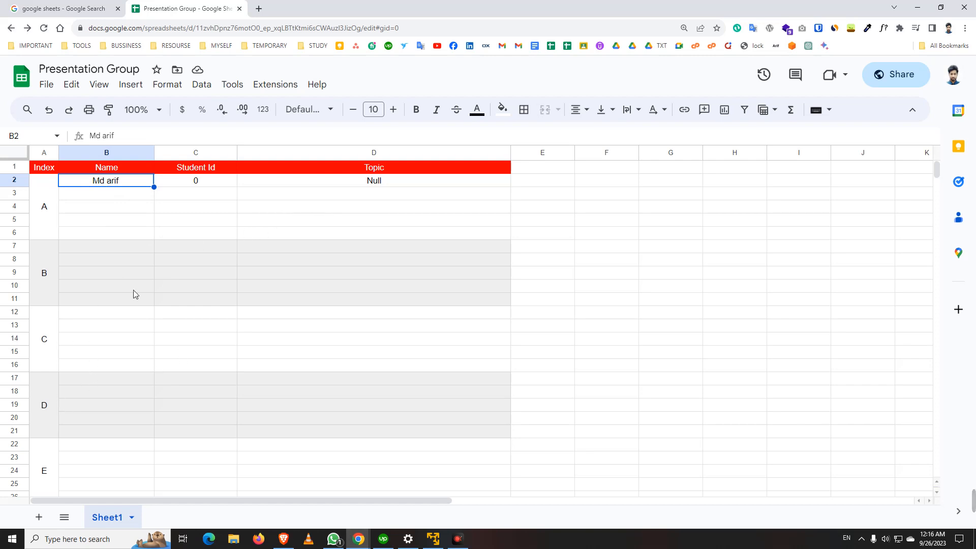
pyautogui.click(197, 218)
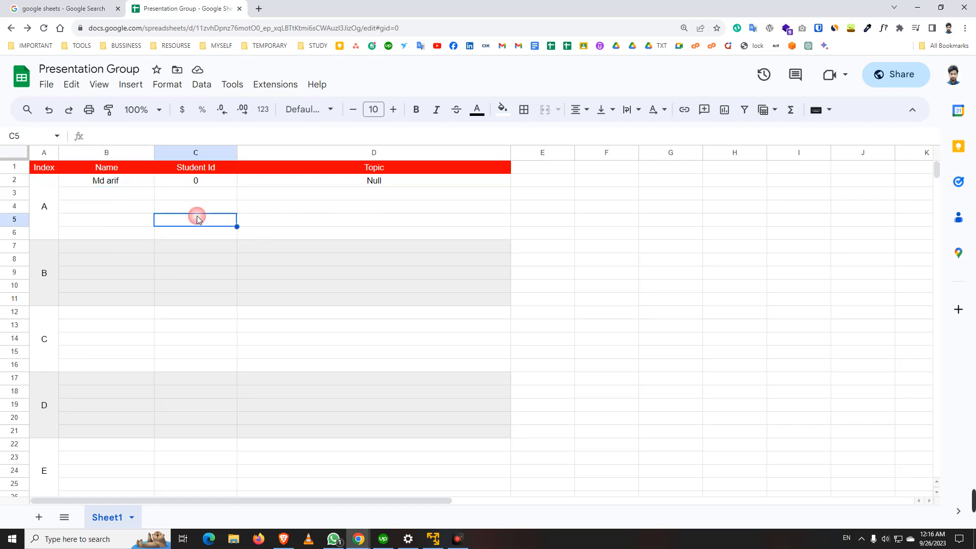
pyautogui.scroll(-1, 267, 392)
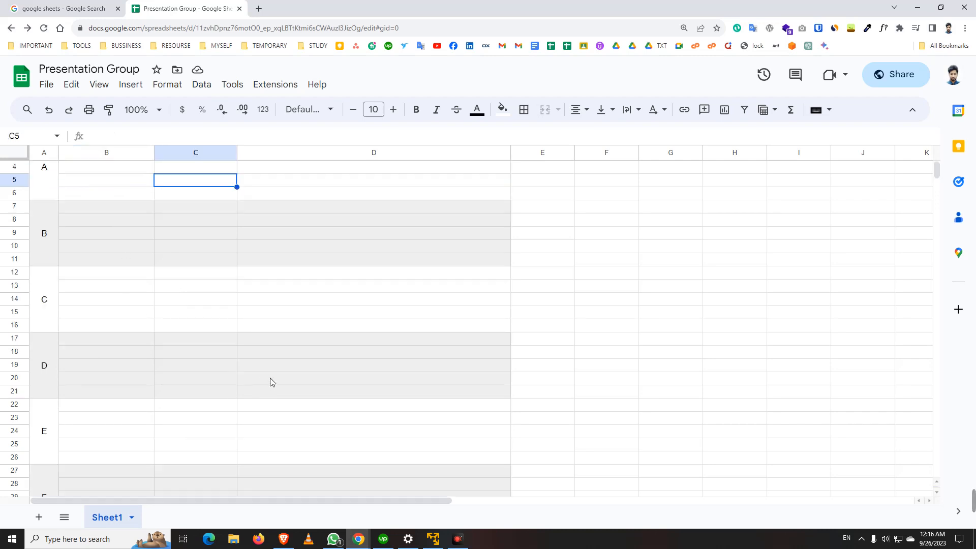
pyautogui.scroll(-5, 269, 379)
pyautogui.scroll(7, 271, 378)
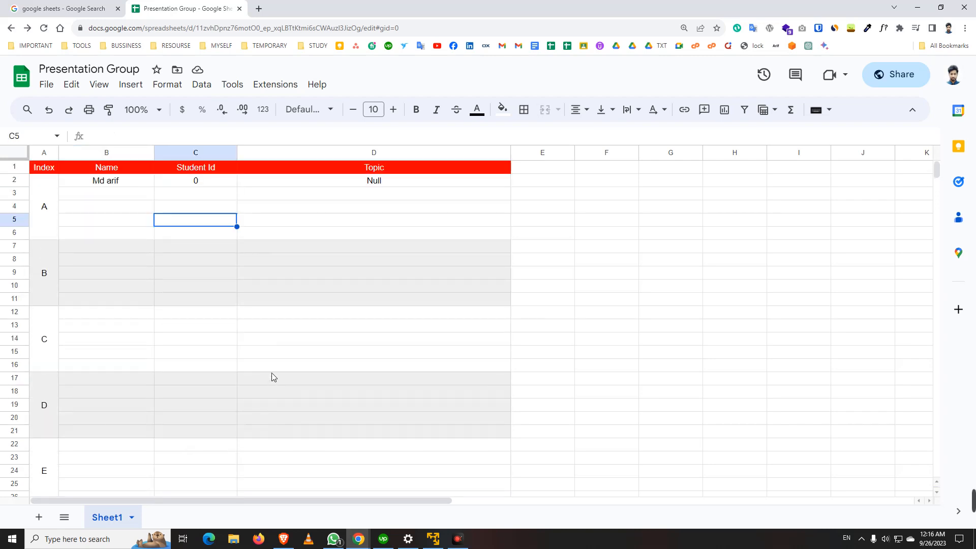